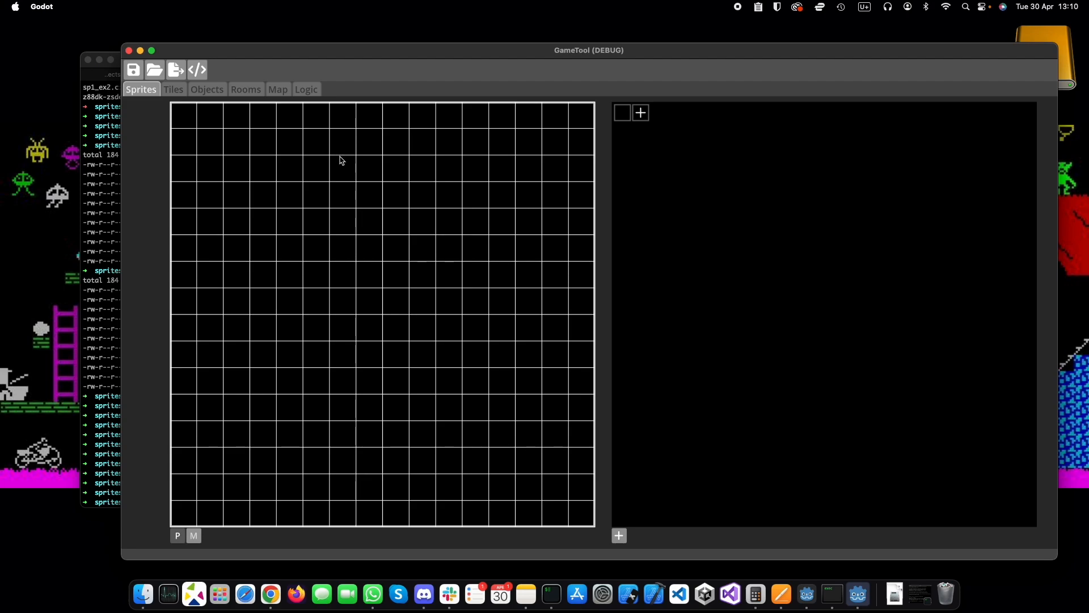
# - Look over the empty Rooms, Tiles and Map editors
pyautogui.click(248, 91)
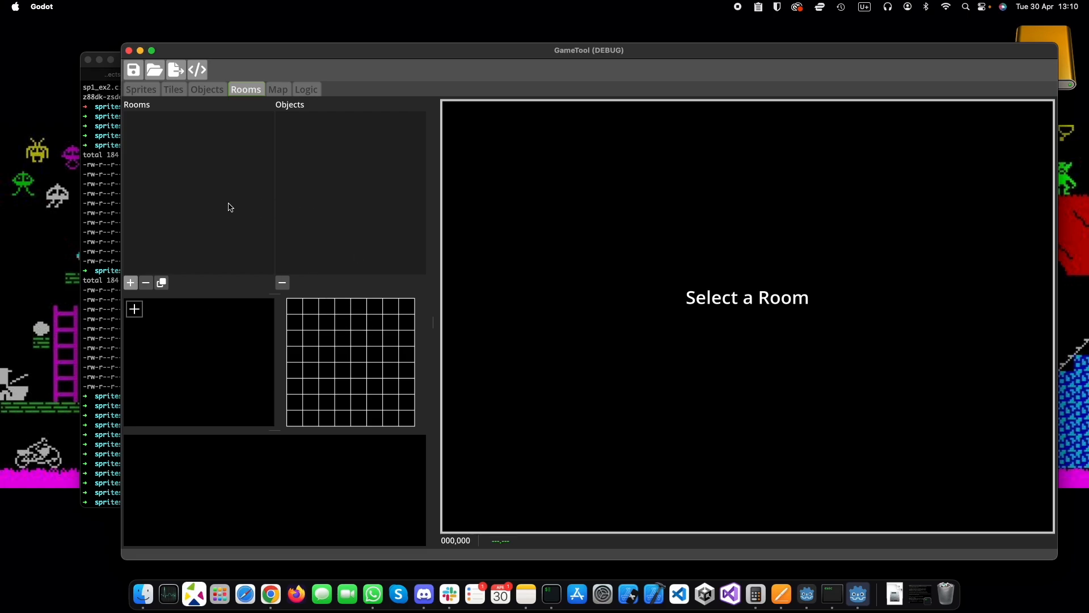
pyautogui.moveTo(430, 328)
pyautogui.mouseDown()
pyautogui.moveTo(411, 328)
pyautogui.moveTo(427, 326)
pyautogui.mouseUp()
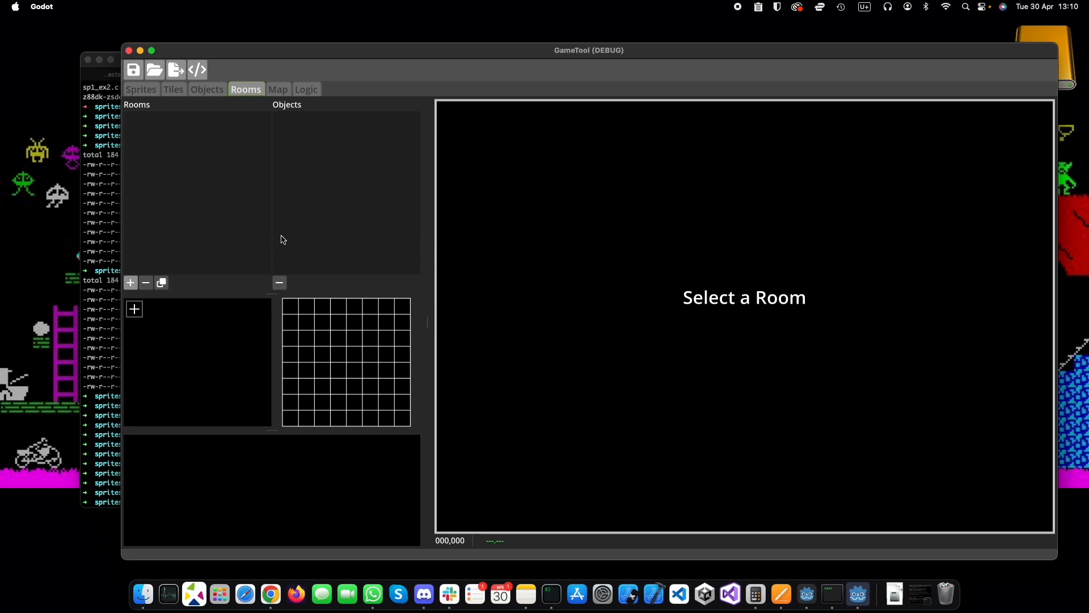
pyautogui.click(174, 89)
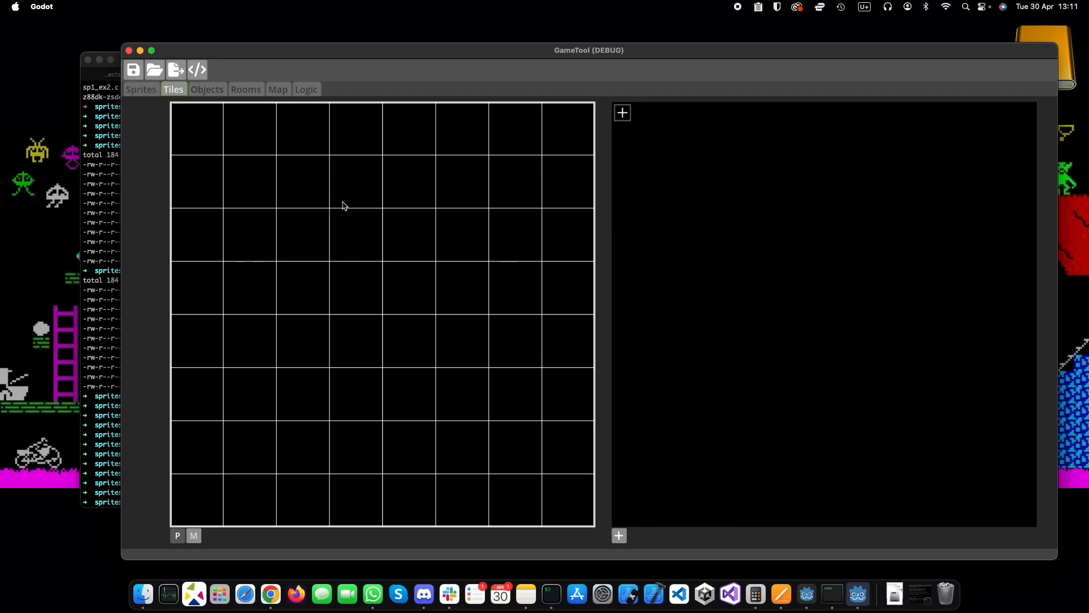
pyautogui.click(246, 90)
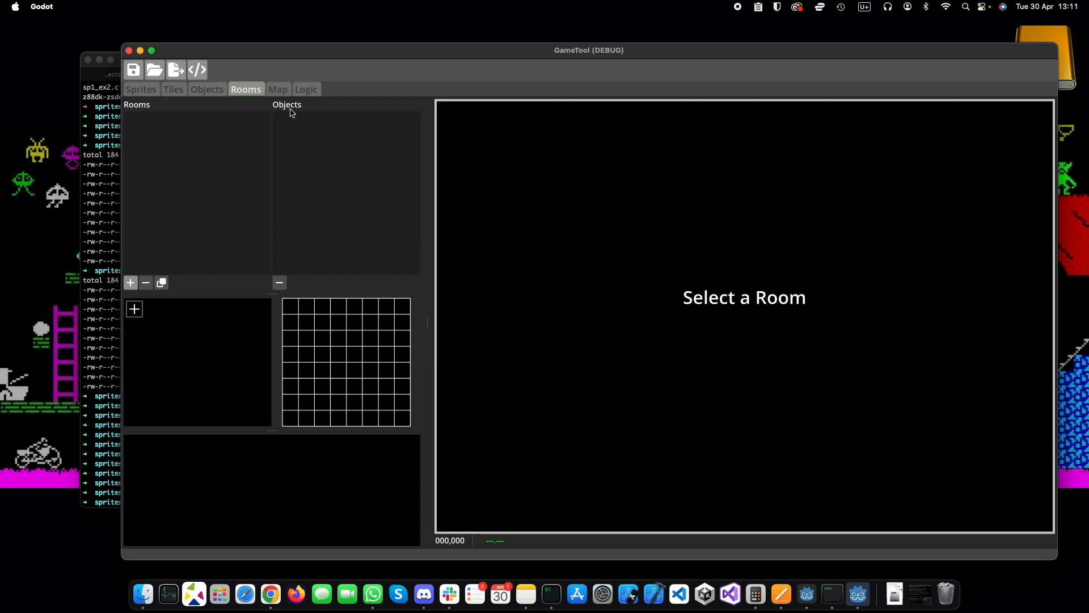
pyautogui.click(279, 91)
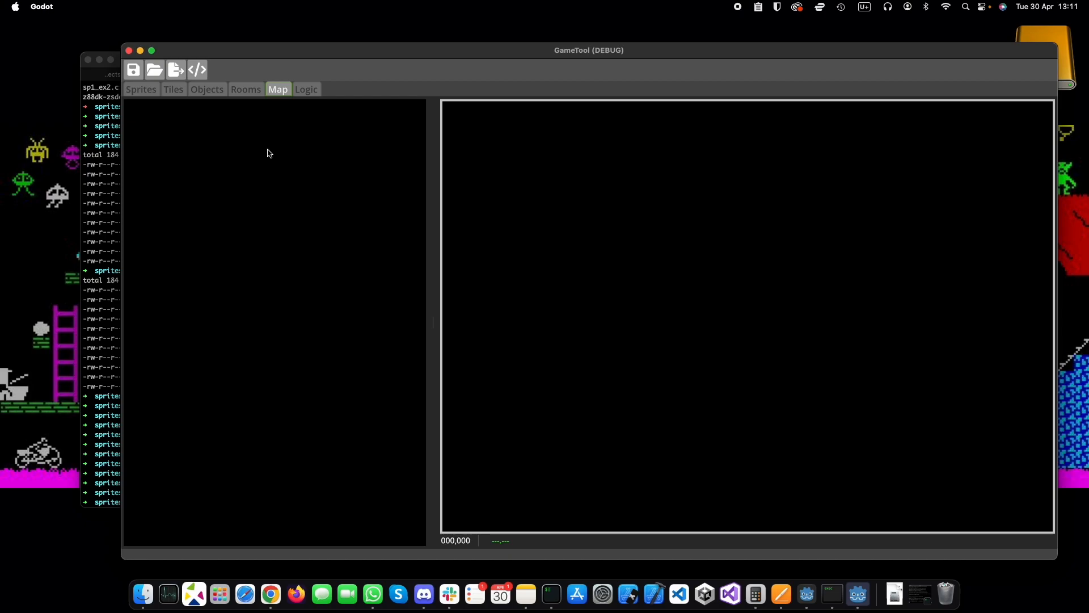
# - Open the project file game3.tres and display its StartRoom in the room editor
pyautogui.click(155, 70)
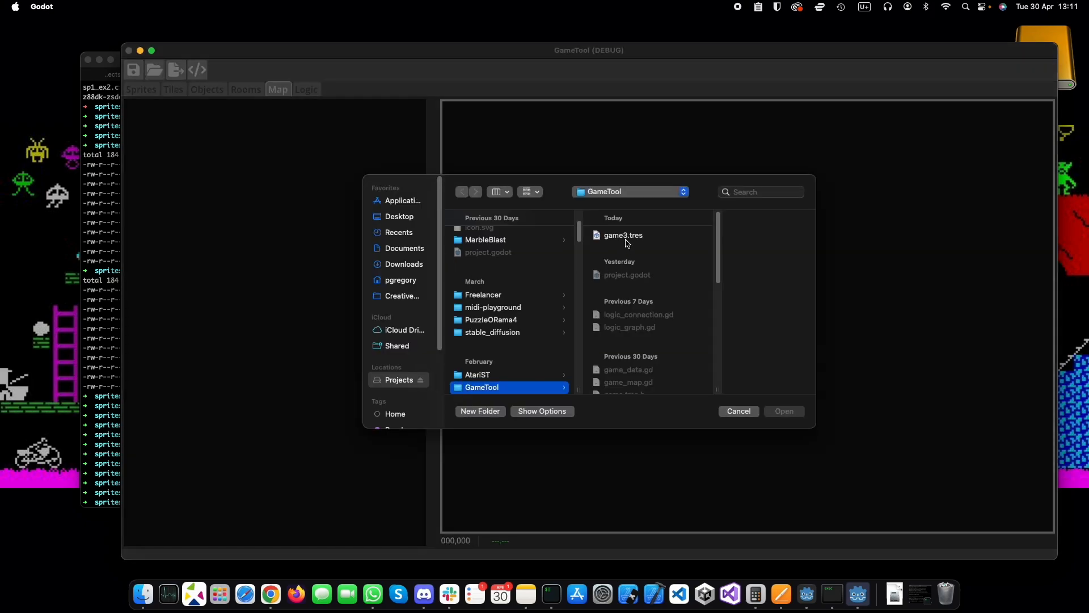
pyautogui.doubleClick(623, 235)
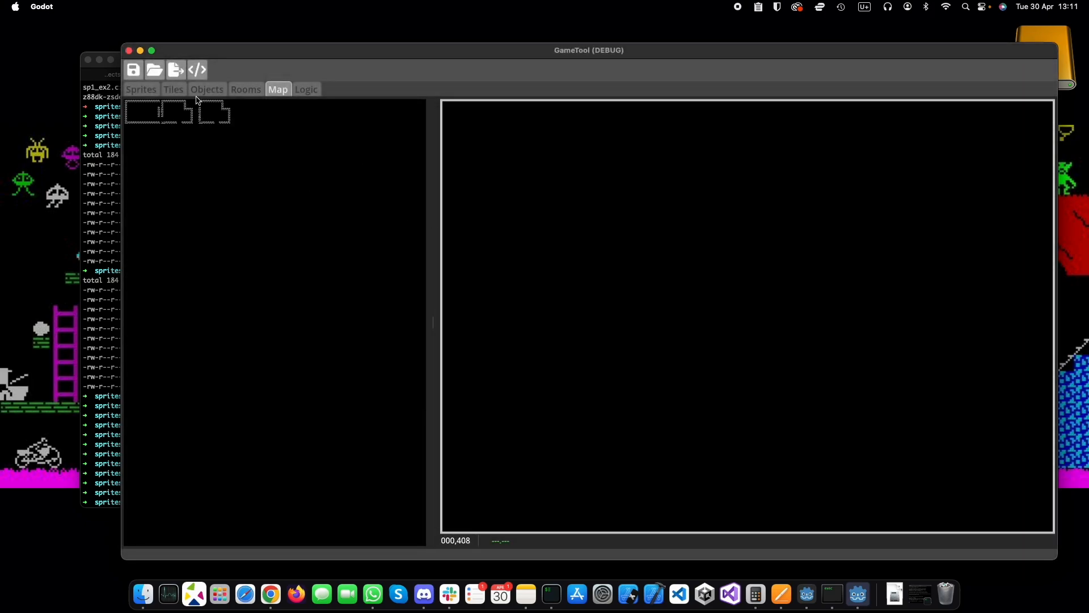
pyautogui.click(238, 91)
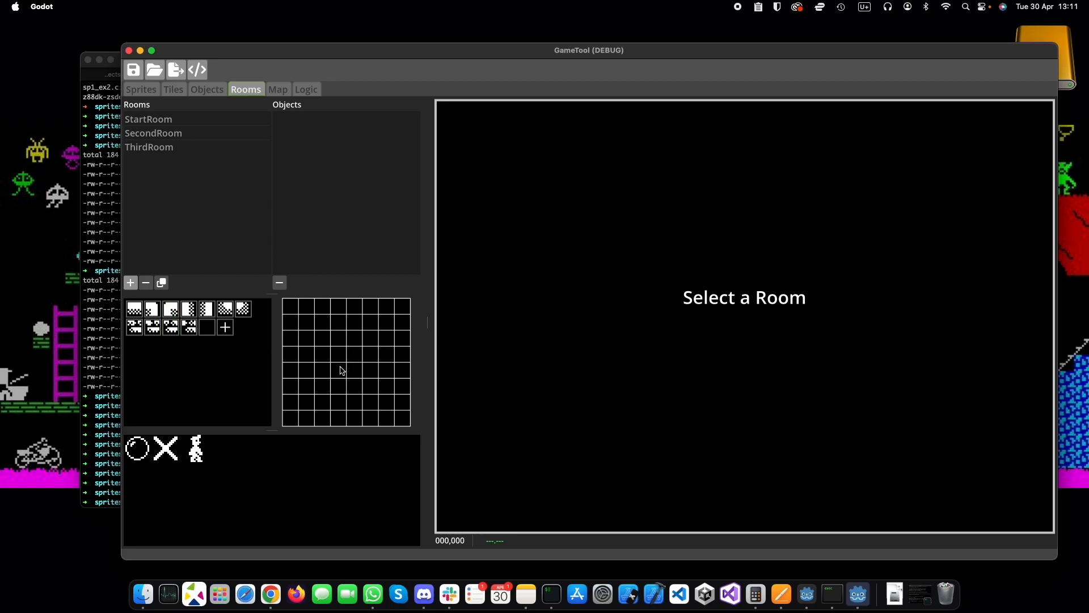
pyautogui.click(165, 119)
pyautogui.moveTo(485, 291); pyautogui.dragTo(569, 358, button='middle')
pyautogui.scroll(4, 605, 361)
pyautogui.moveTo(668, 378); pyautogui.dragTo(653, 335, button='middle')
pyautogui.scroll(-3, 623, 295)
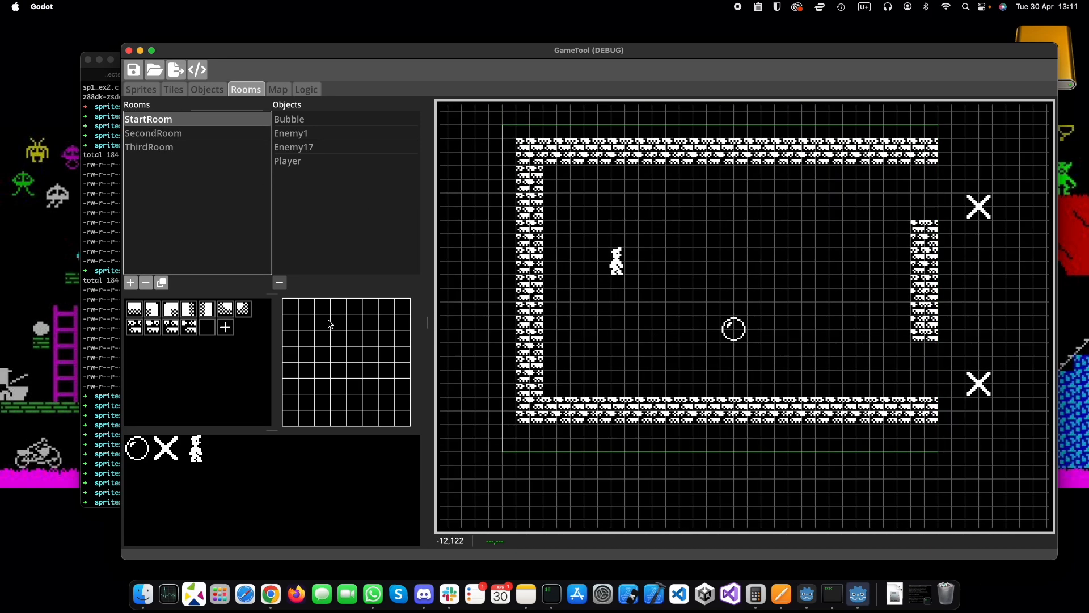
# - Toggle the four rightmost pixels in the fourth row of the first brick tile, and toggle them back again
pyautogui.click(204, 312)
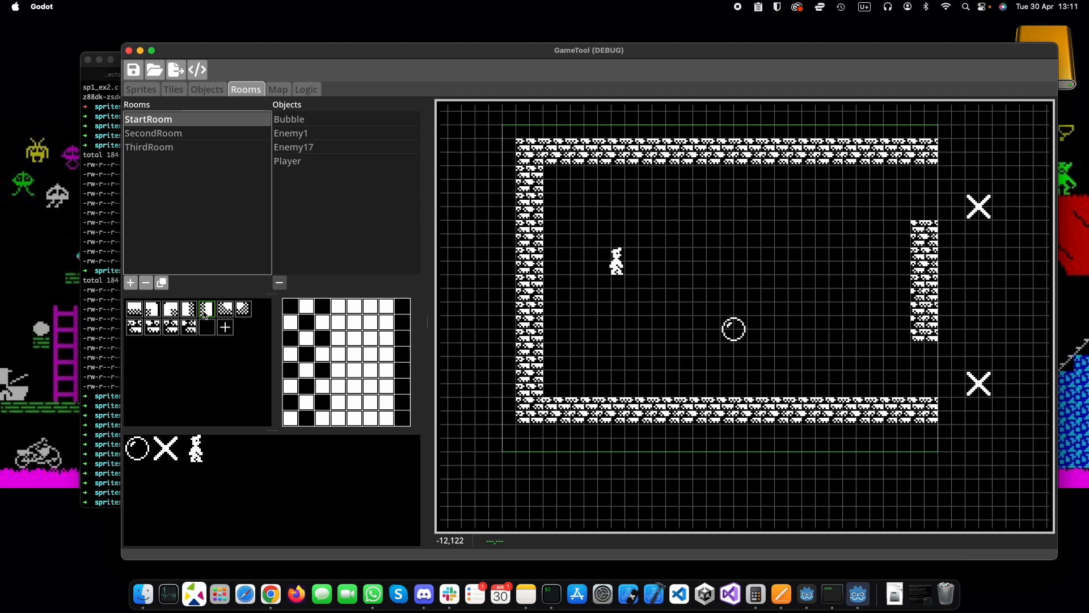
pyautogui.click(137, 331)
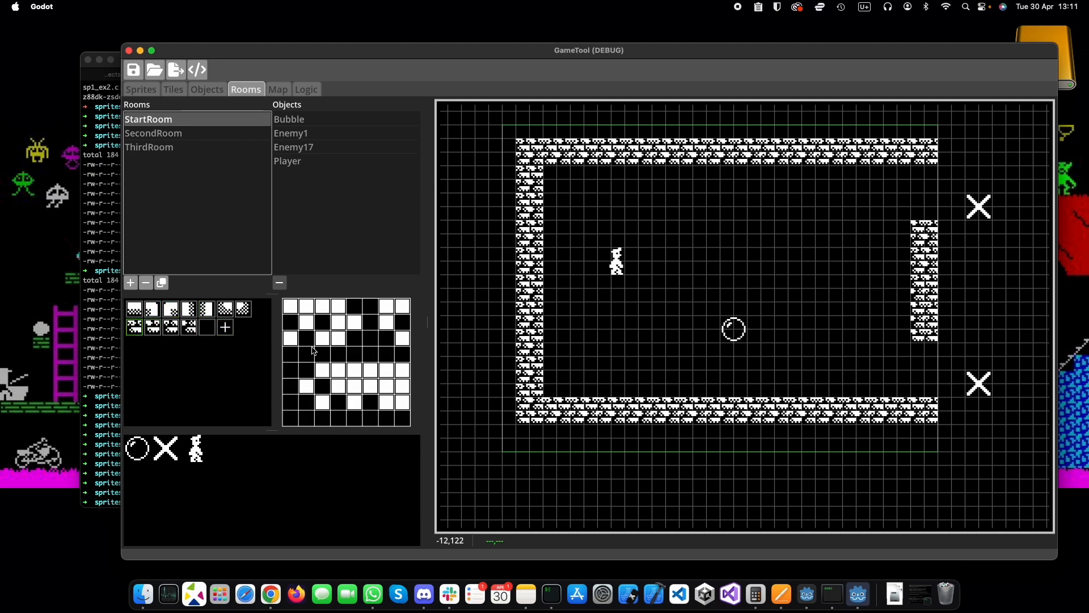
pyautogui.click(357, 355)
pyautogui.click(371, 356)
pyautogui.click(387, 356)
pyautogui.click(401, 357)
pyautogui.click(355, 355)
pyautogui.click(371, 356)
pyautogui.click(387, 355)
pyautogui.click(401, 356)
pyautogui.scroll(1, 570, 287)
pyautogui.scroll(-1, 579, 292)
# - View the layouts of SecondRoom and ThirdRoom, and return to StartRoom
pyautogui.click(189, 134)
pyautogui.click(186, 148)
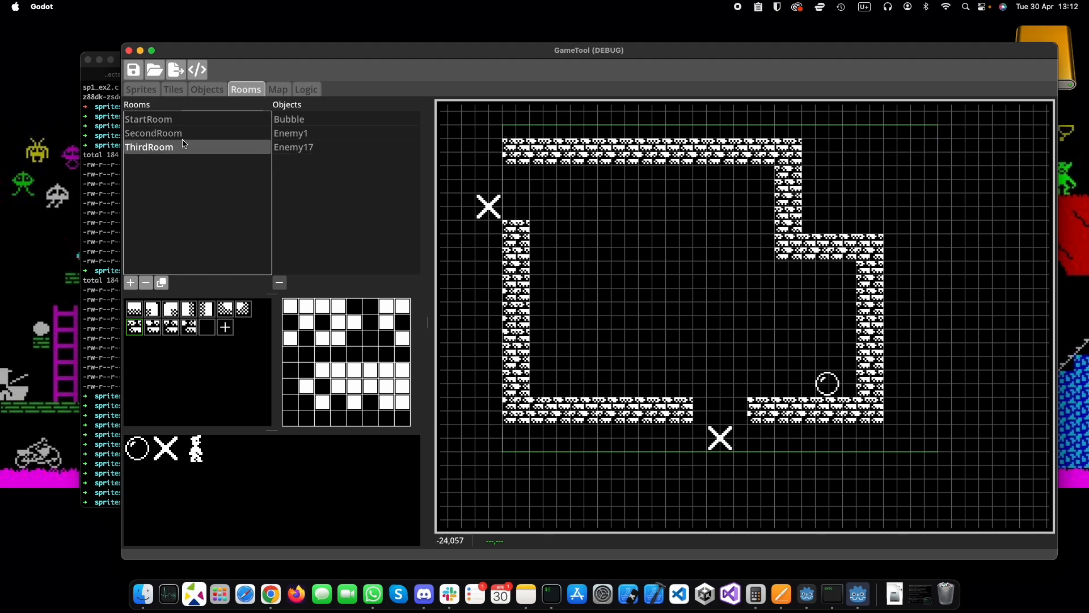
pyautogui.click(181, 122)
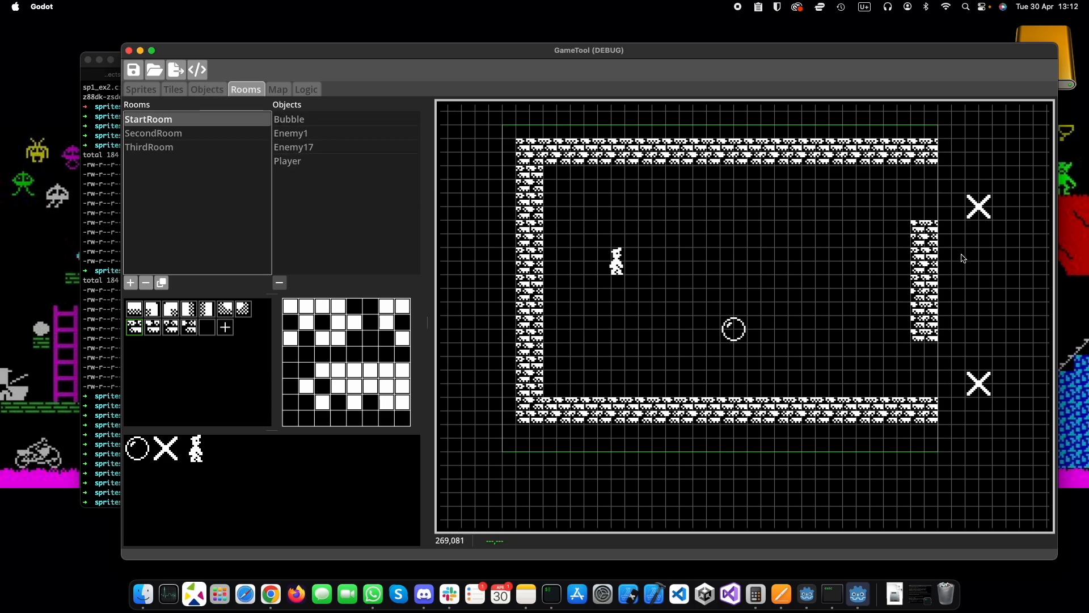
# - Move the player character in StartRoom about one and a half tiles right and two tiles down
pyautogui.moveTo(987, 281); pyautogui.dragTo(910, 285, button='middle')
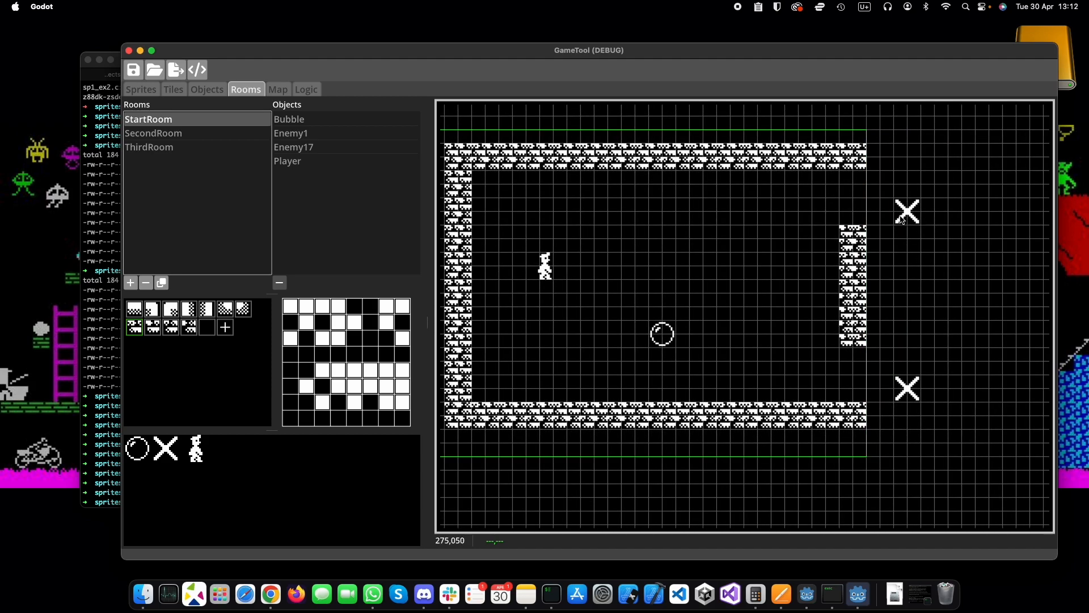
pyautogui.moveTo(831, 265); pyautogui.dragTo(897, 272, button='middle')
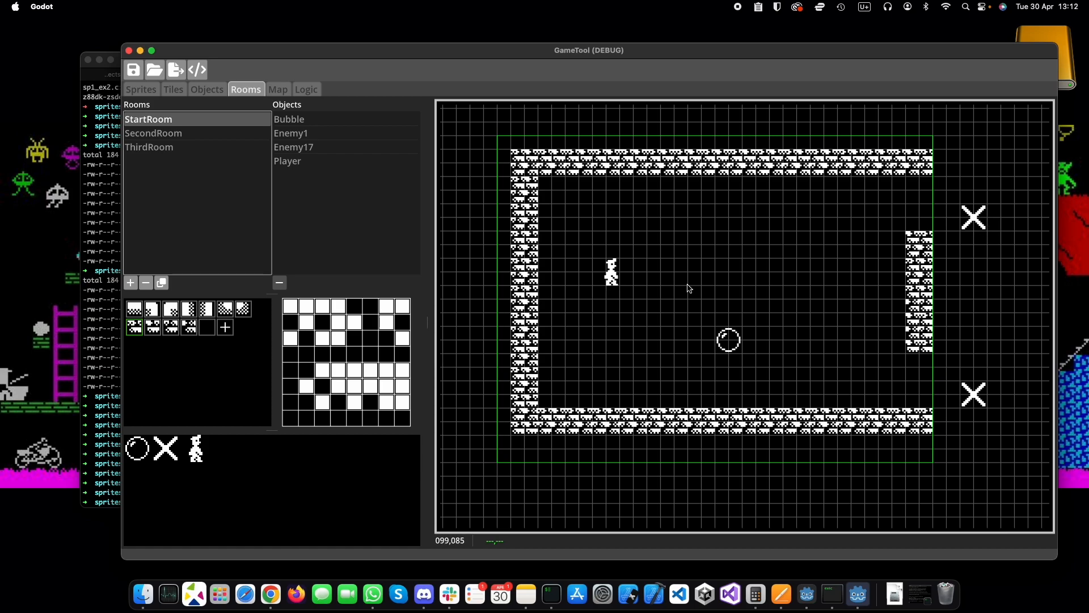
pyautogui.moveTo(612, 276); pyautogui.dragTo(631, 300)
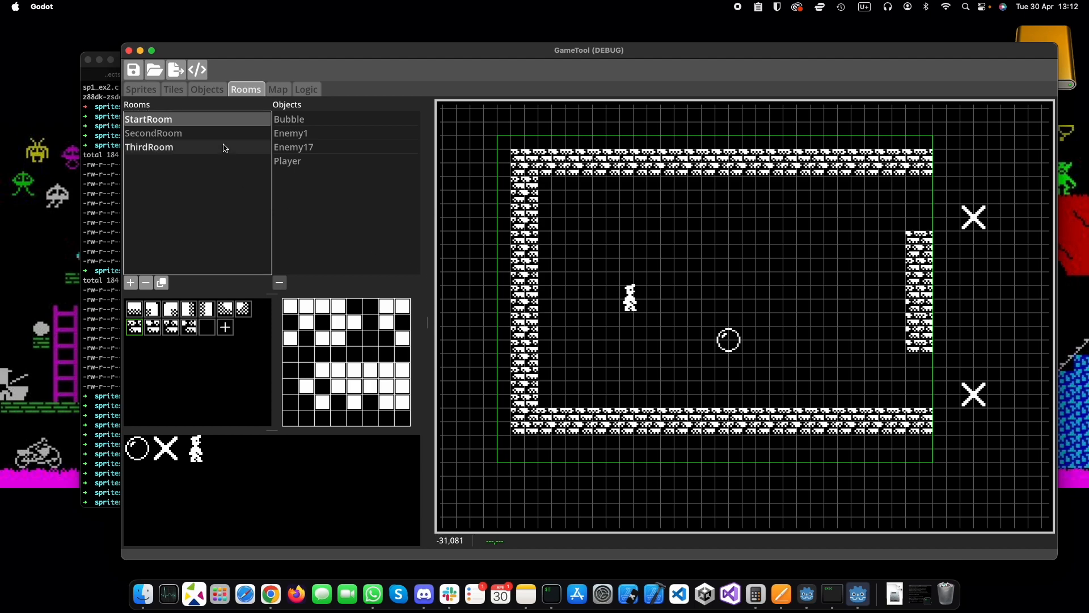
# - Locate the Enemy1 and Enemy17 objects in StartRoom and inspect Enemy17's object properties without changing them
pyautogui.click(292, 134)
pyautogui.click(293, 148)
pyautogui.click(293, 138)
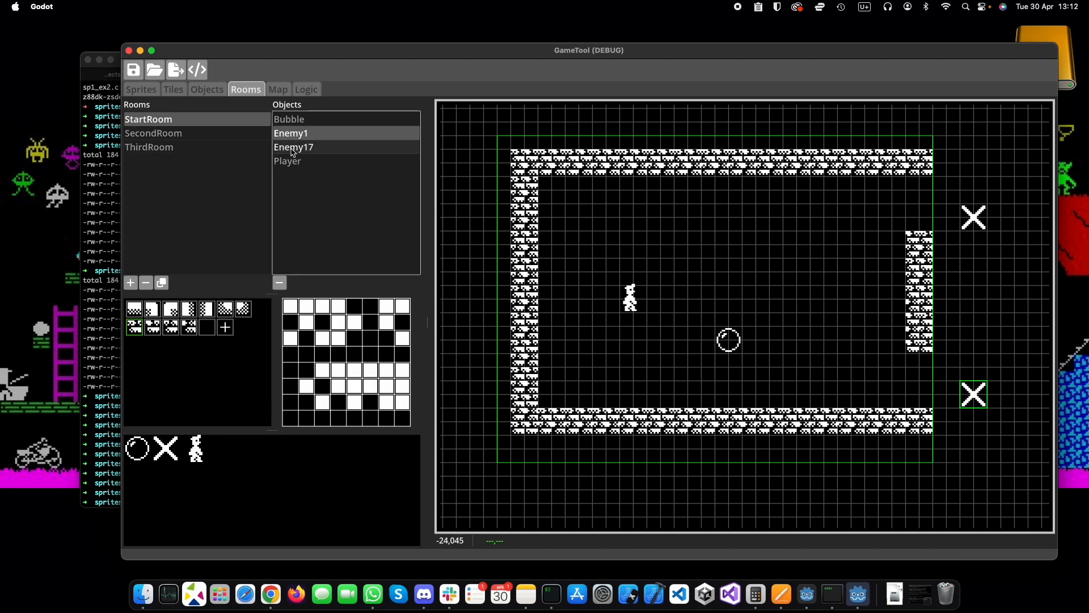
pyautogui.click(294, 153)
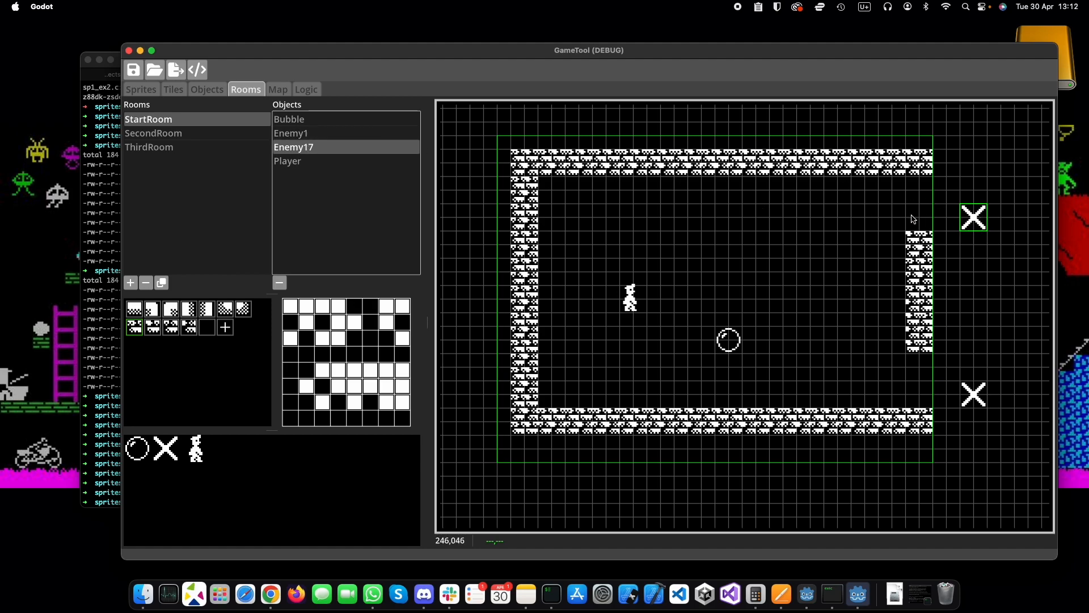
pyautogui.doubleClick(299, 151)
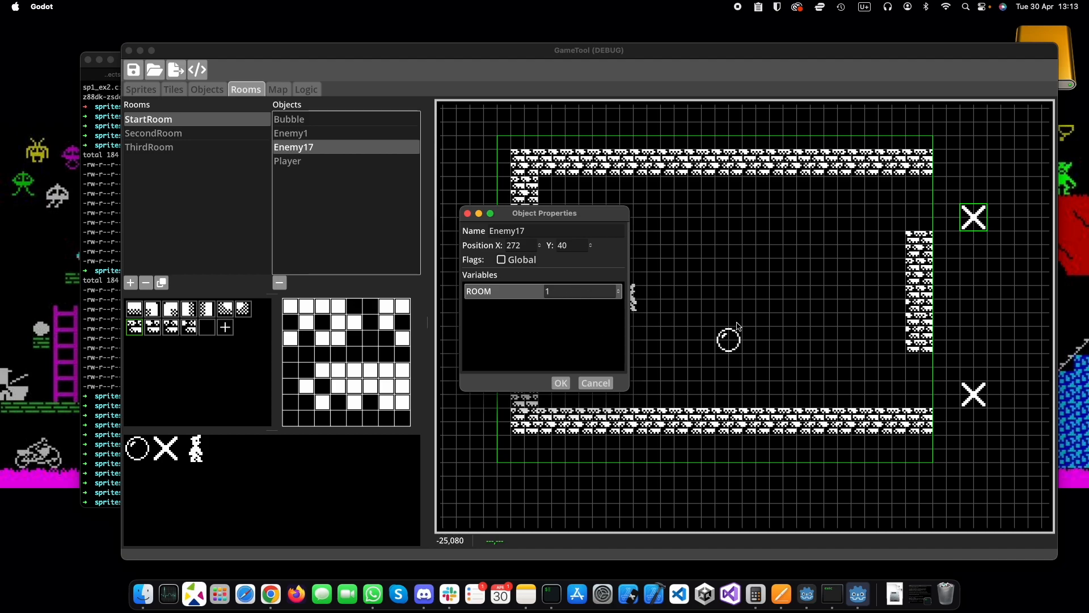
pyautogui.click(595, 384)
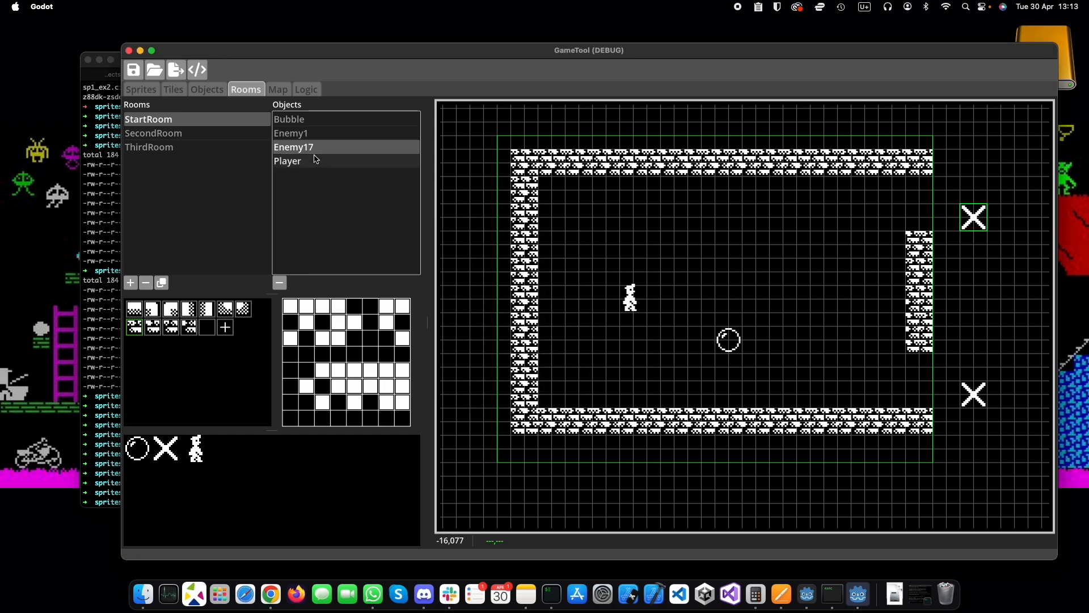
# - Inspect the object properties of Enemy1, the lower cross outside StartRoom, without changing them
pyautogui.click(976, 400)
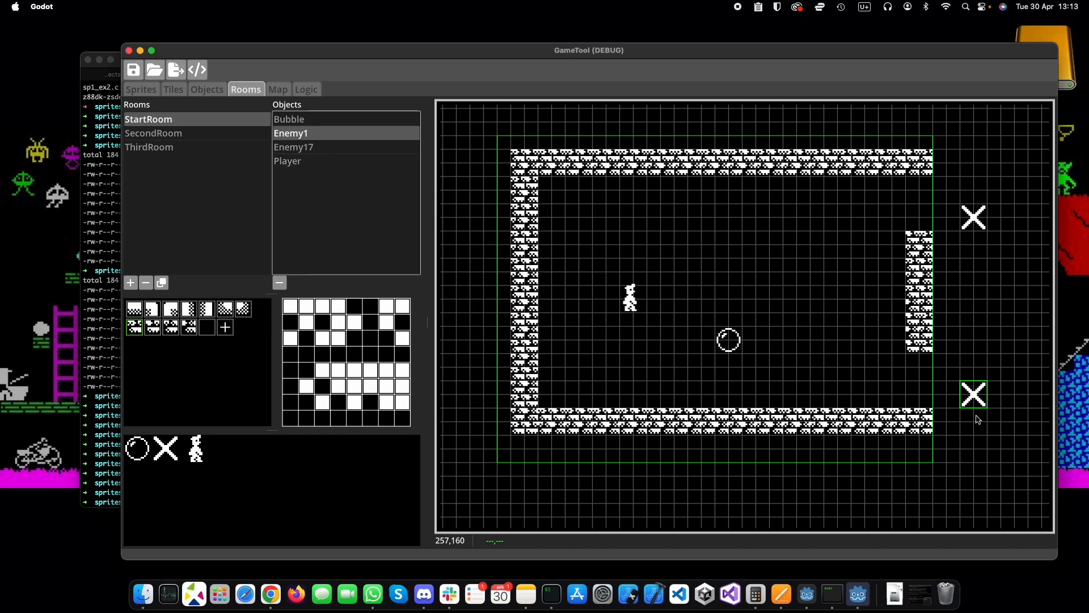
pyautogui.doubleClick(327, 136)
pyautogui.click(597, 383)
# - Examine on the map how rooms 0, 1 and 2 are placed next to each other
pyautogui.click(276, 87)
pyautogui.scroll(4, 549, 223)
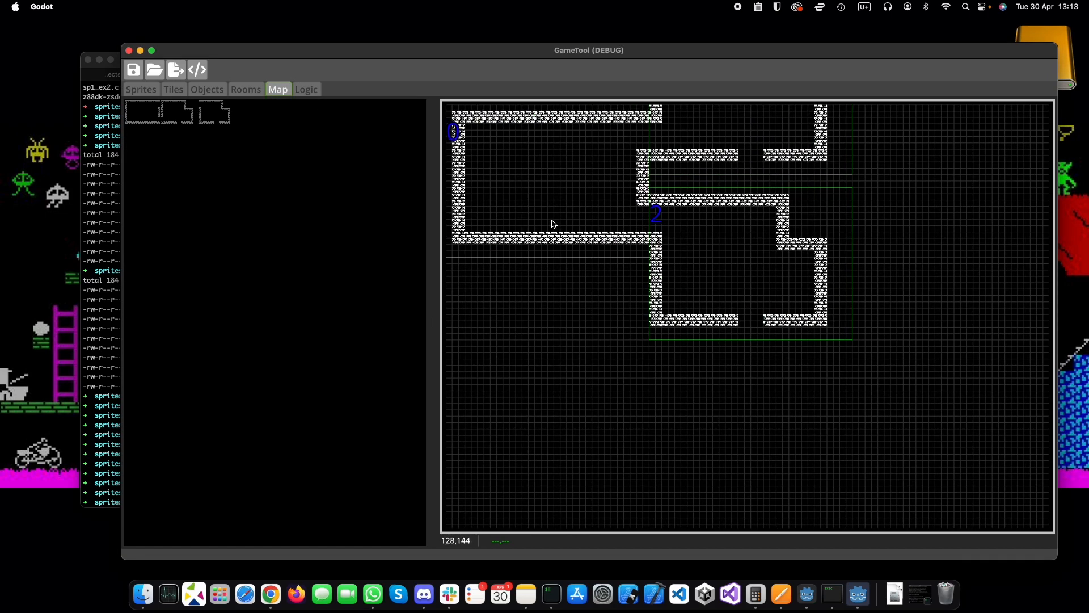
pyautogui.moveTo(550, 223); pyautogui.dragTo(656, 338, button='middle')
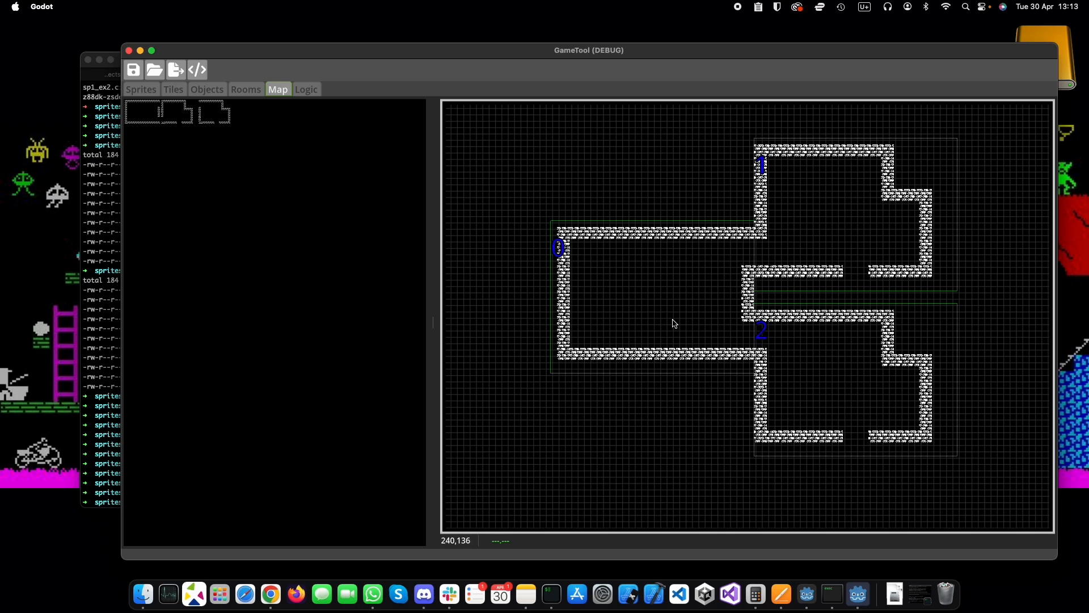
# - Return to StartRoom and recheck which room Enemy1's ROOM variable points to
pyautogui.click(241, 91)
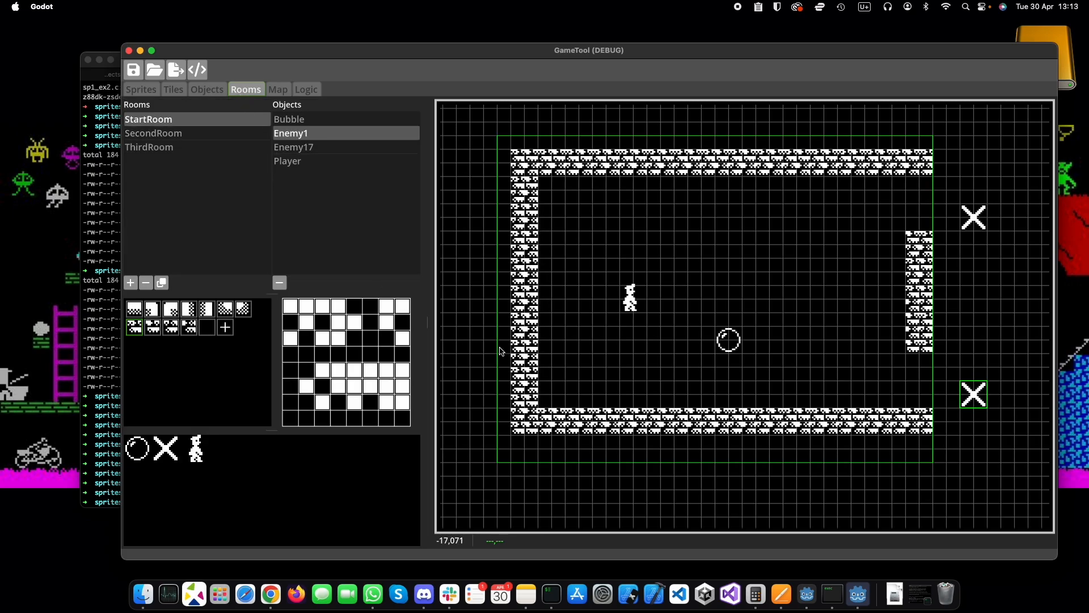
pyautogui.click(295, 136)
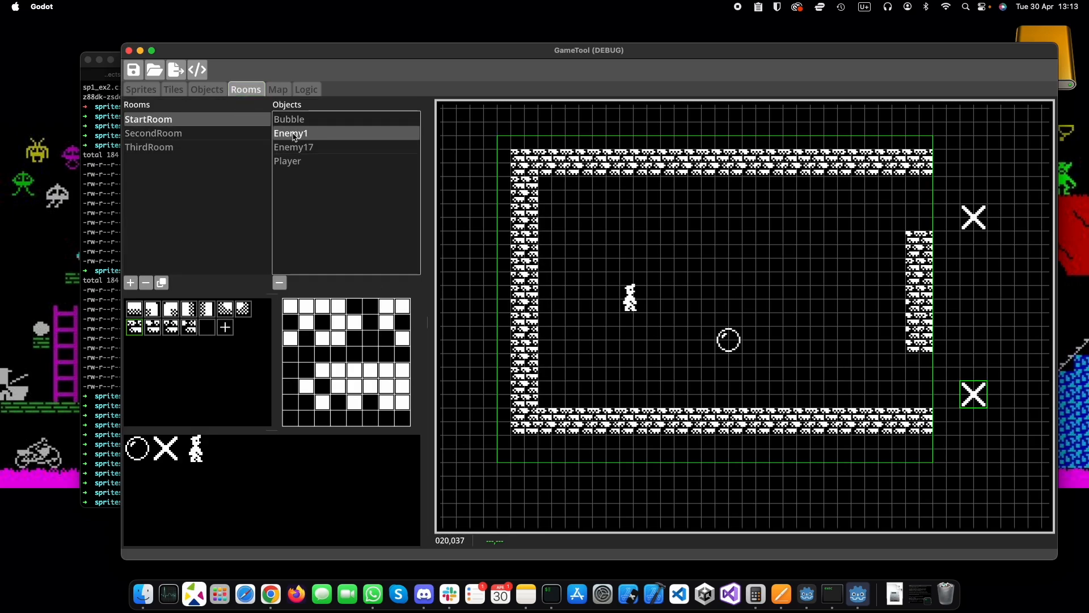
pyautogui.doubleClick(294, 137)
pyautogui.click(593, 384)
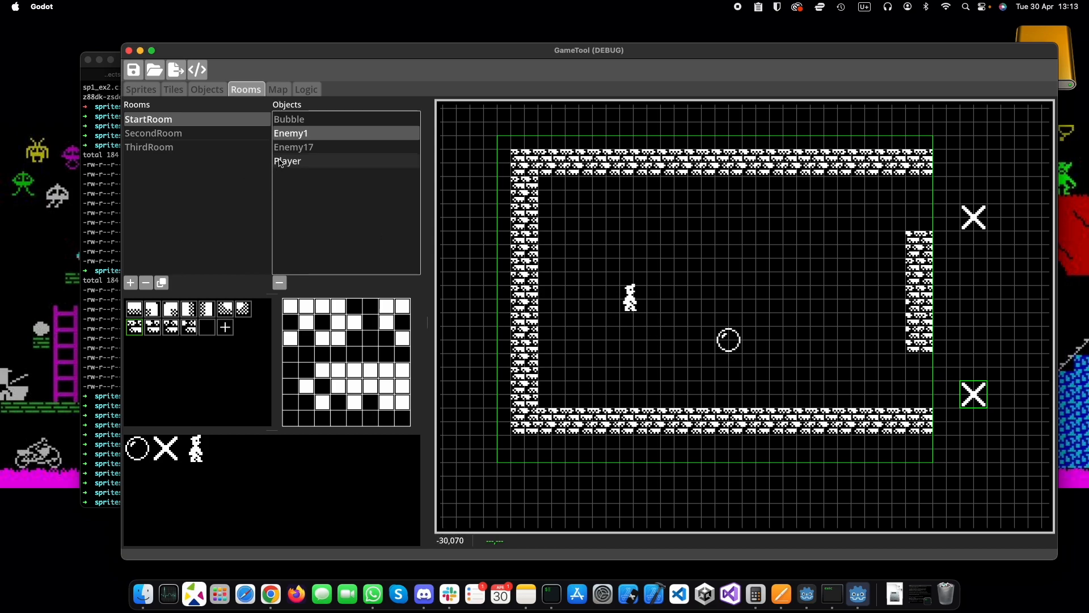
# - Check the position and ROOM variable of Enemy1 in SecondRoom without changing them
pyautogui.click(170, 134)
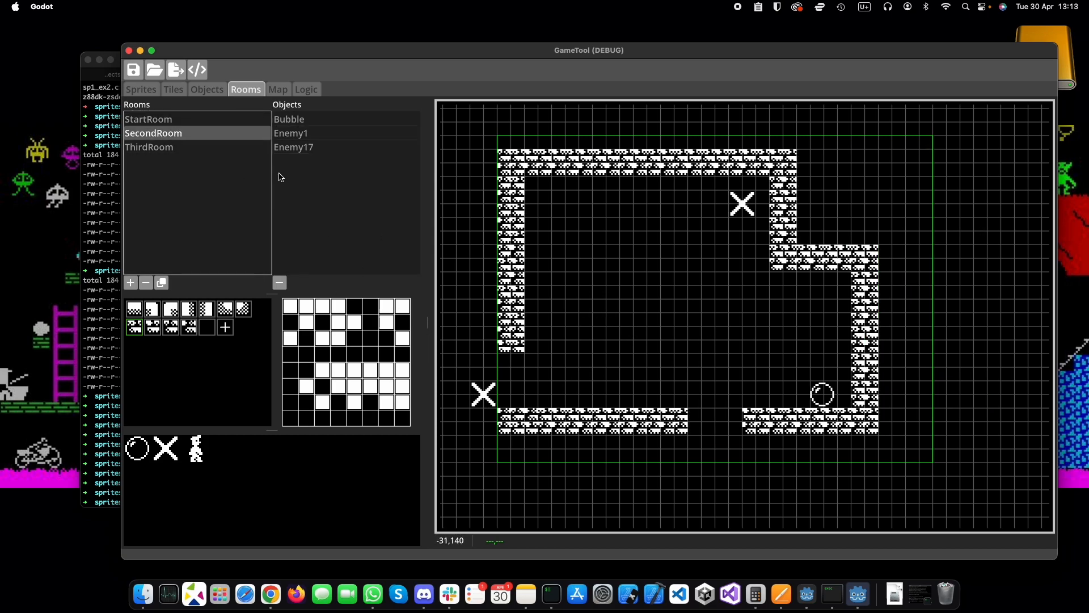
pyautogui.click(291, 145)
pyautogui.click(292, 136)
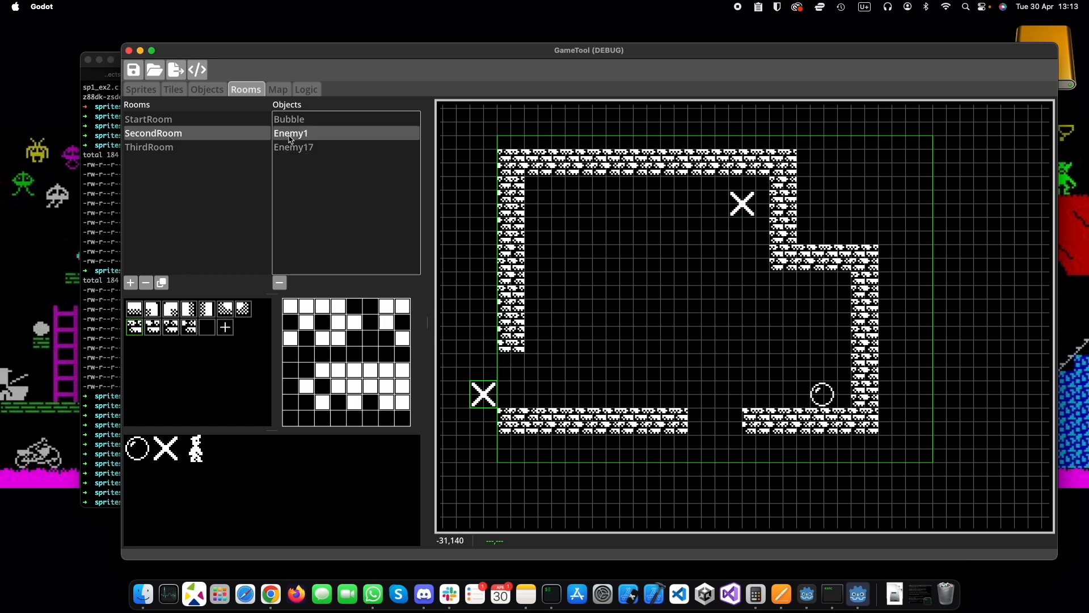
pyautogui.doubleClick(291, 140)
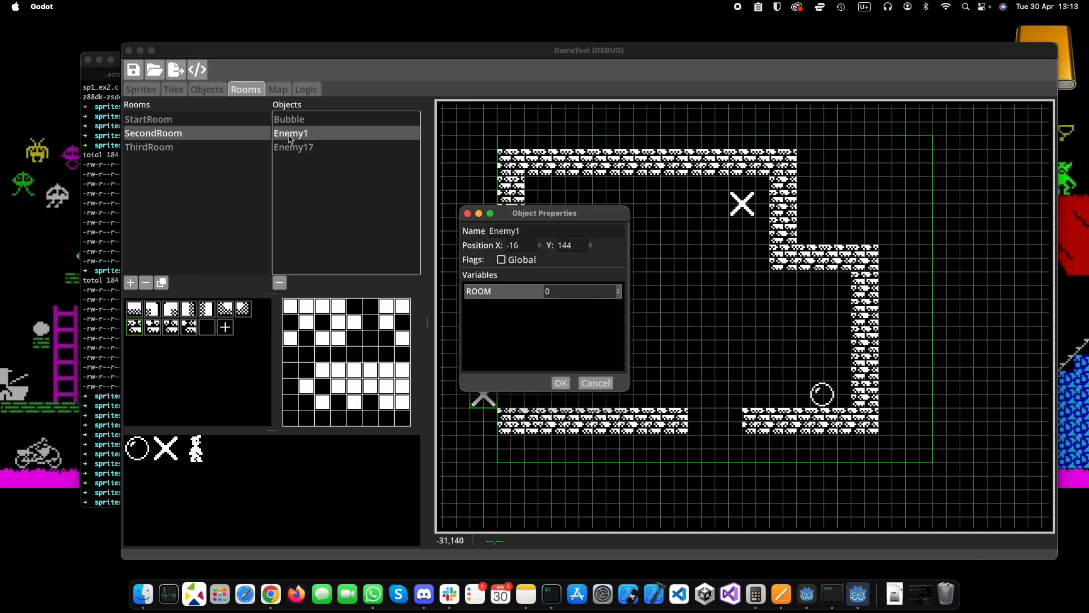
pyautogui.click(597, 383)
pyautogui.moveTo(545, 264); pyautogui.dragTo(614, 282, button='middle')
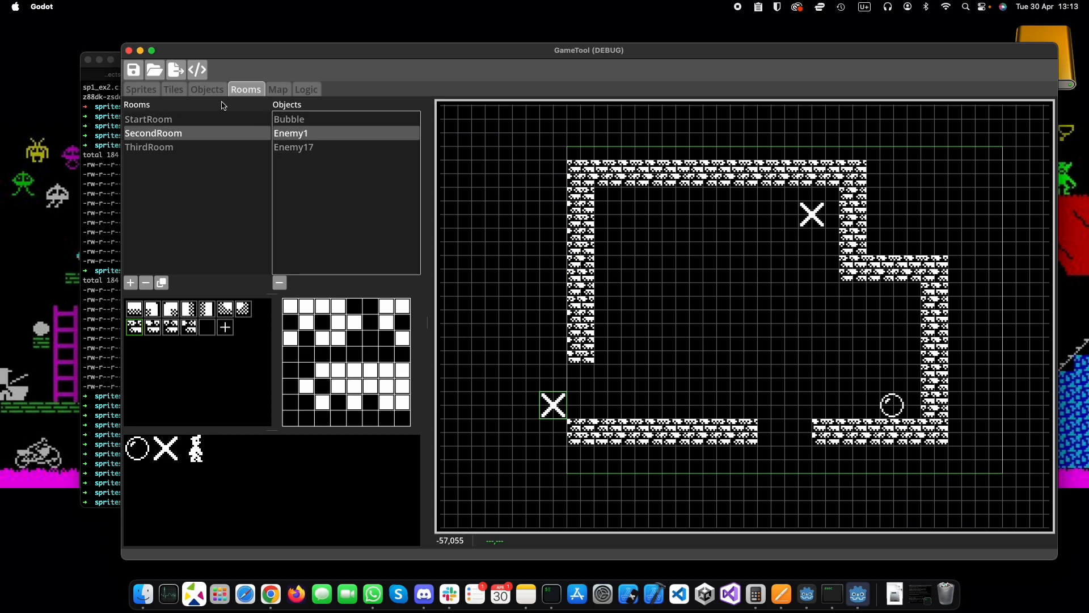
# - Open the Player object's logic graph and examine how Controller Input feeds the Math nodes for Xd and Yd
pyautogui.click(204, 94)
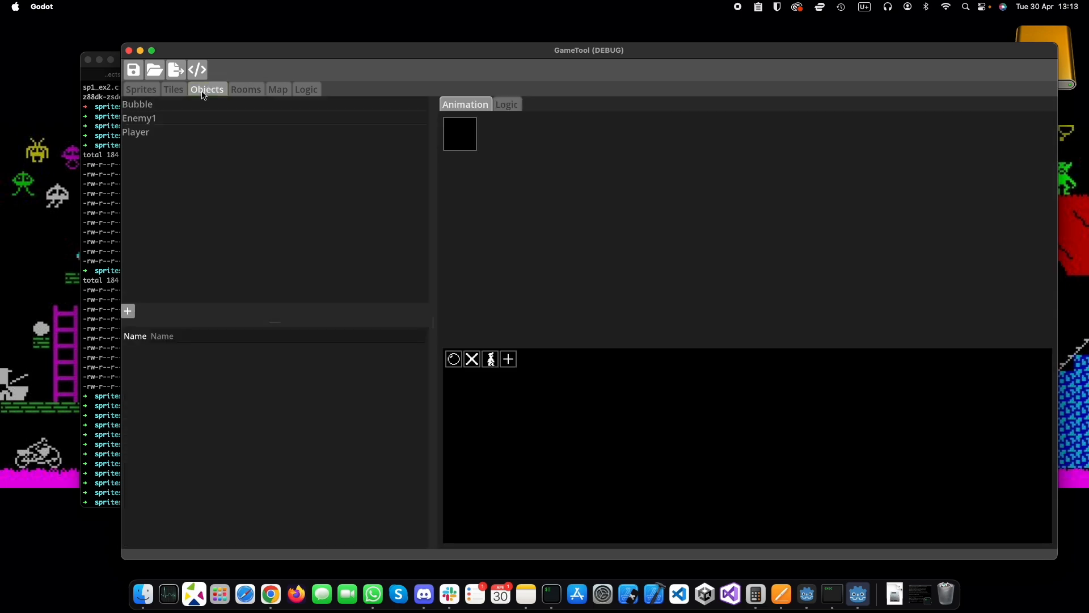
pyautogui.click(159, 134)
pyautogui.click(510, 108)
pyautogui.scroll(-4, 685, 300)
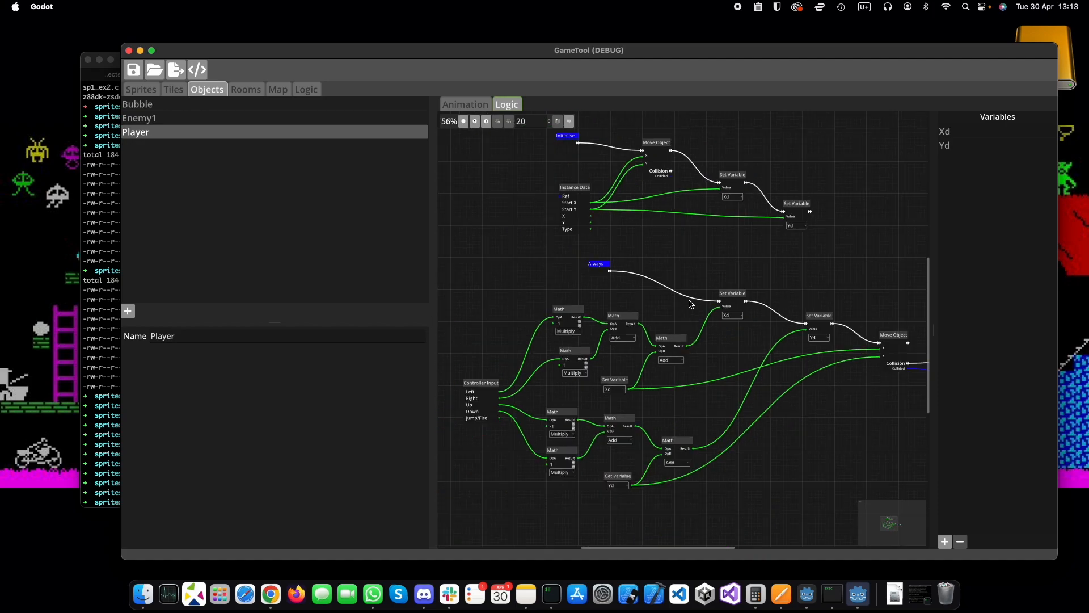
pyautogui.scroll(3, 686, 369)
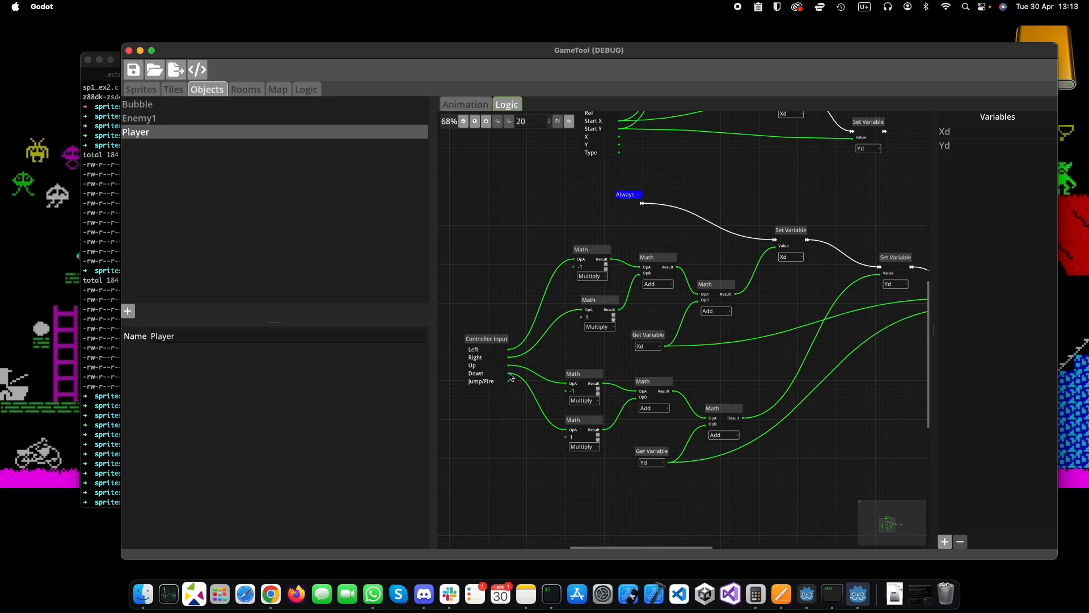
pyautogui.moveTo(511, 269); pyautogui.dragTo(494, 266, button='middle')
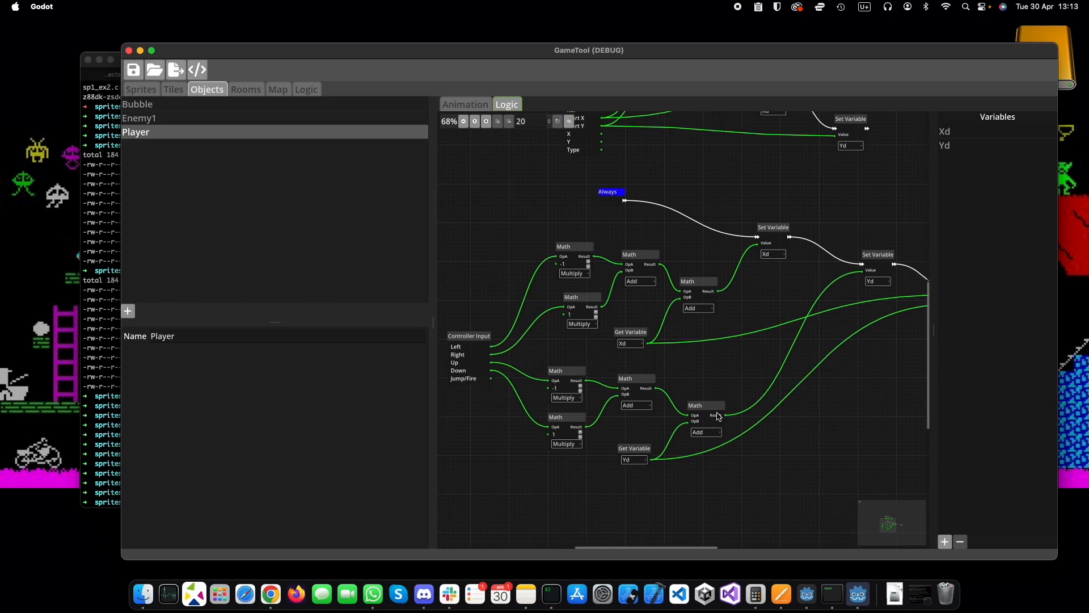
pyautogui.moveTo(743, 306); pyautogui.dragTo(692, 328, button='middle')
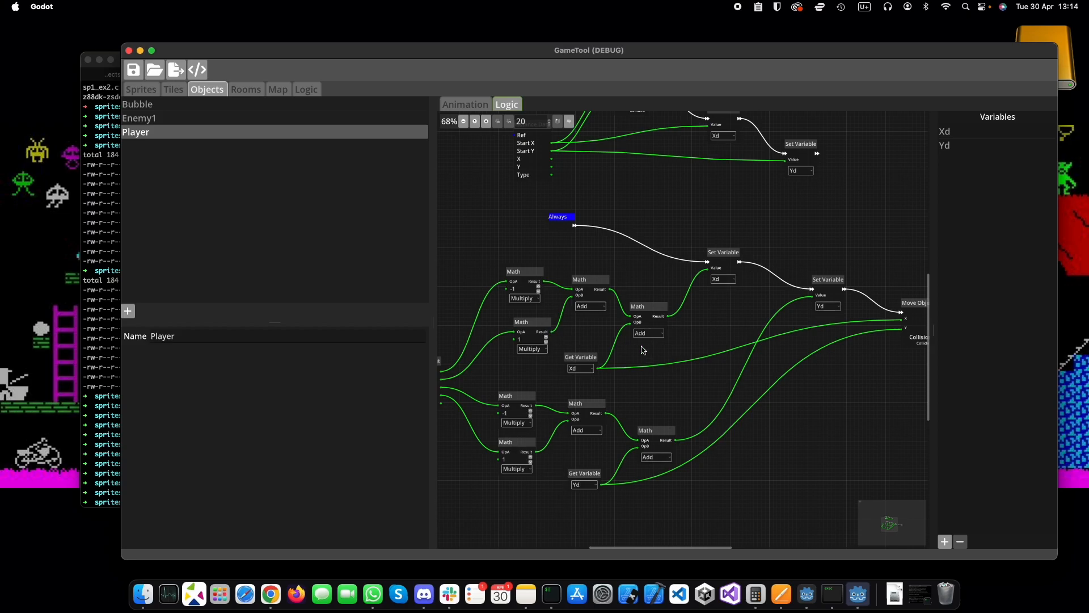
pyautogui.scroll(4, 617, 344)
pyautogui.hscroll(-5, 653, 345)
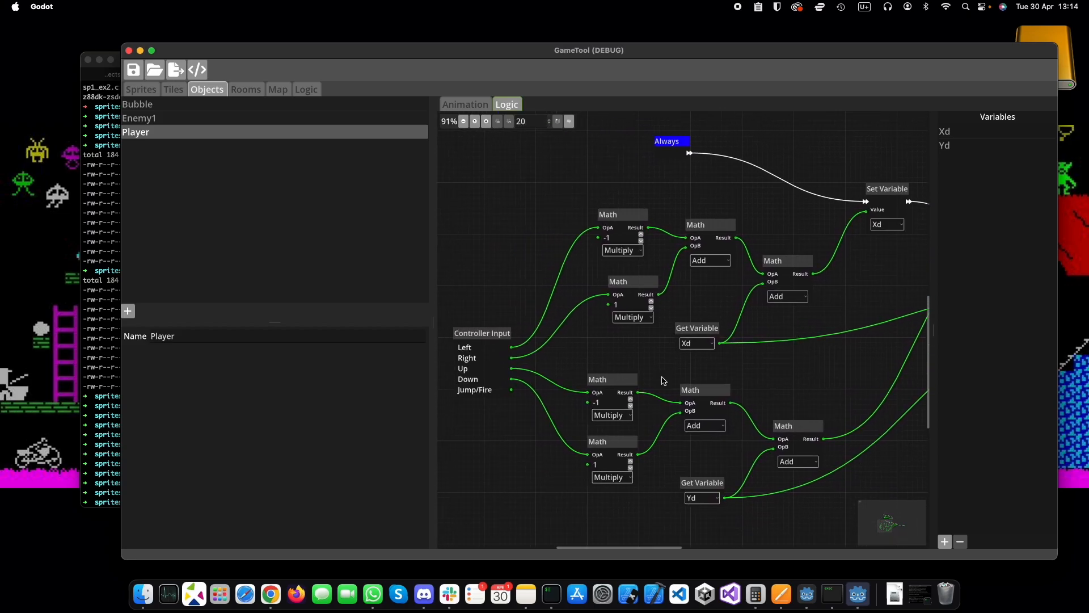
# - Follow the Player's logic from the Set Variable nodes through Move Object's collision output to Change Room
pyautogui.moveTo(779, 328); pyautogui.dragTo(648, 374, button='middle')
pyautogui.hscroll(5, 647, 357)
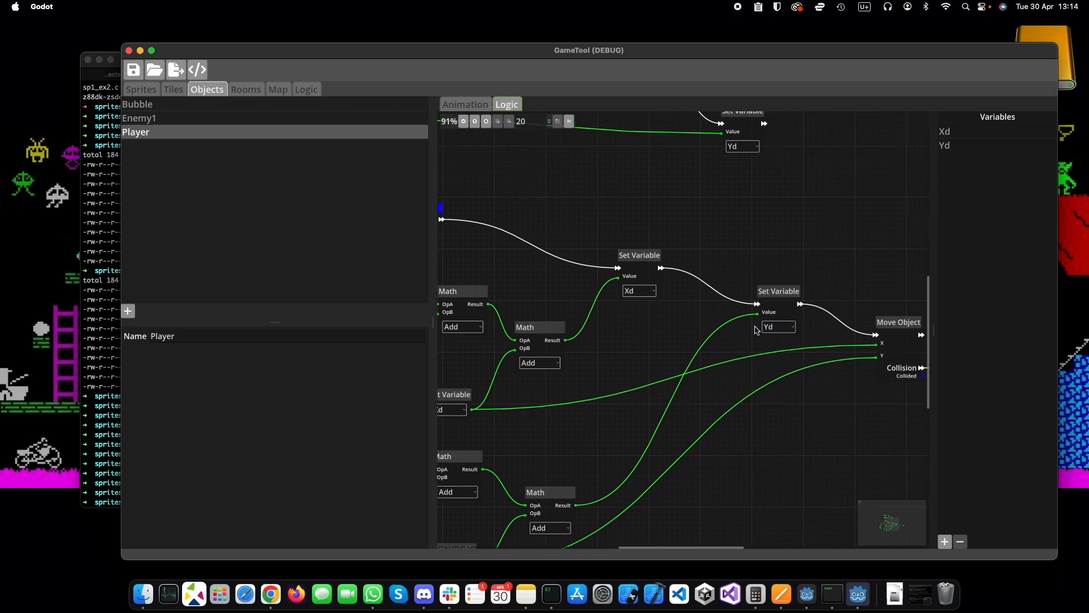
pyautogui.moveTo(763, 350); pyautogui.dragTo(558, 322, button='middle')
pyautogui.moveTo(713, 428); pyautogui.dragTo(535, 424, button='middle')
pyautogui.scroll(3, 590, 409)
pyautogui.scroll(-1, 547, 425)
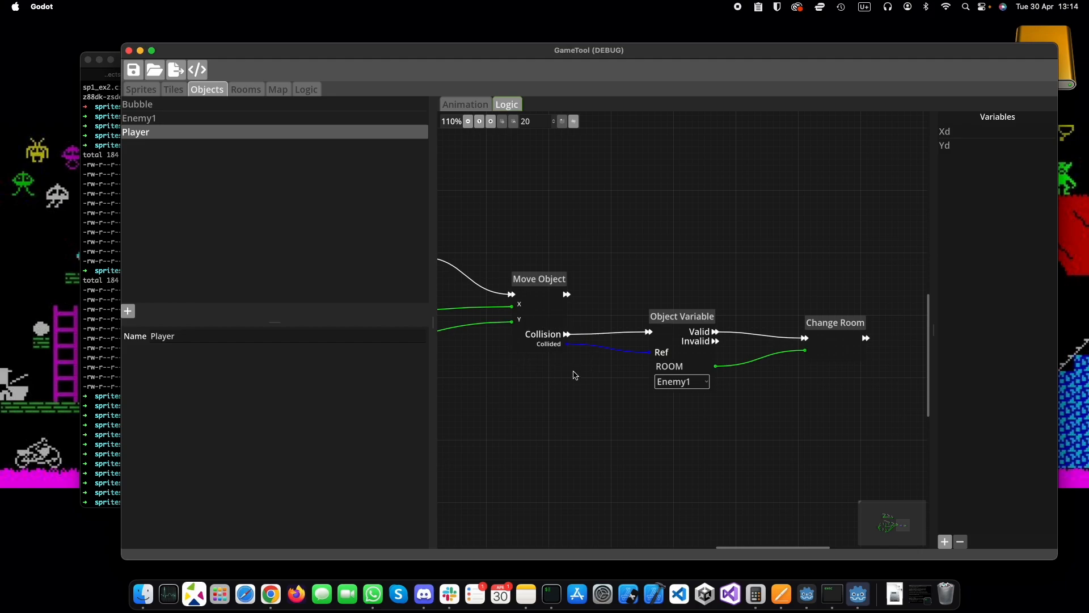
# - Reposition the Object Variable and Change Room nodes lower in the Player graph, stepping down from Move Object
pyautogui.click(543, 285)
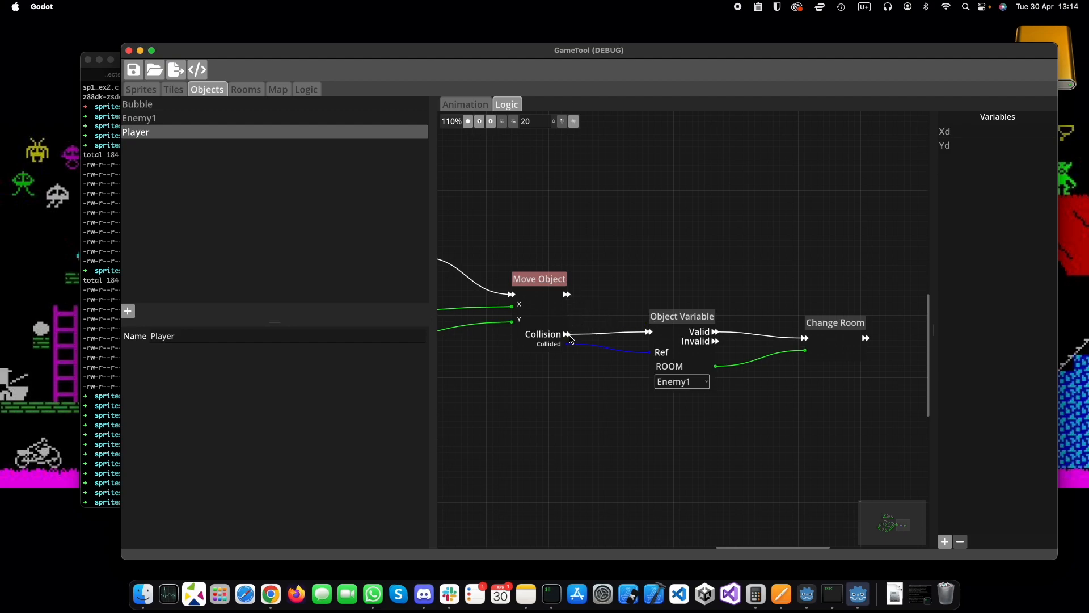
pyautogui.moveTo(668, 321); pyautogui.dragTo(675, 347)
pyautogui.click(828, 329)
pyautogui.moveTo(829, 329); pyautogui.dragTo(827, 387)
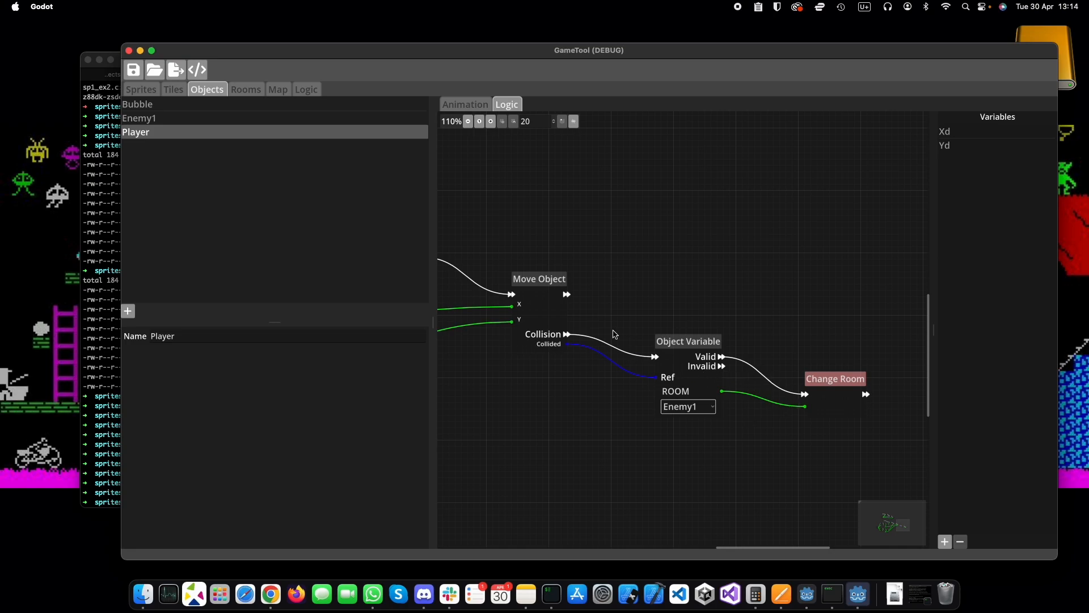
pyautogui.moveTo(567, 295); pyautogui.dragTo(727, 282)
pyautogui.moveTo(561, 391); pyautogui.dragTo(621, 371, button='middle')
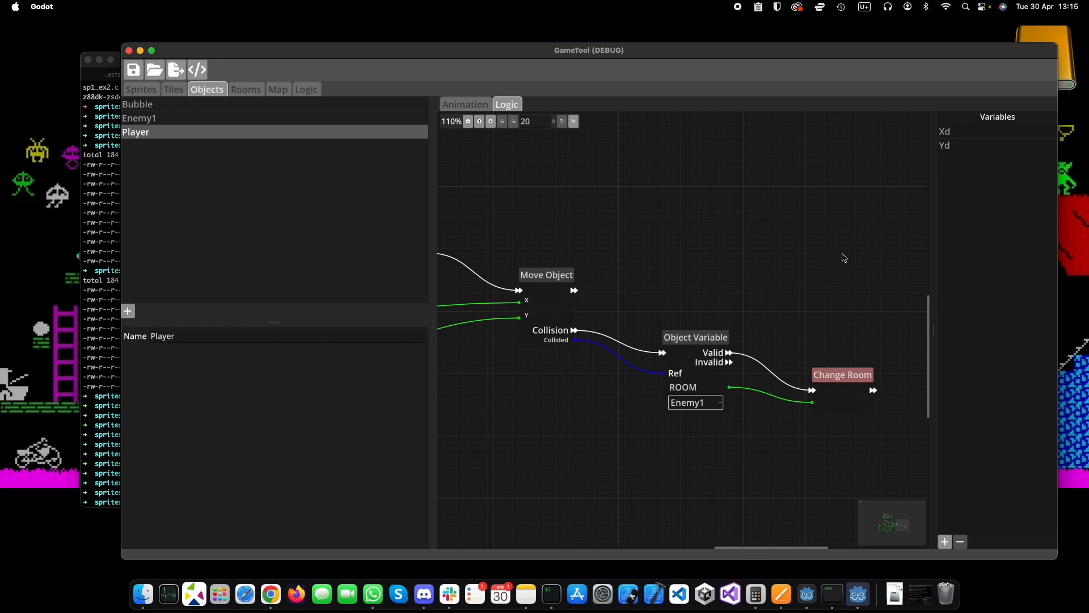
pyautogui.moveTo(692, 341); pyautogui.dragTo(698, 335)
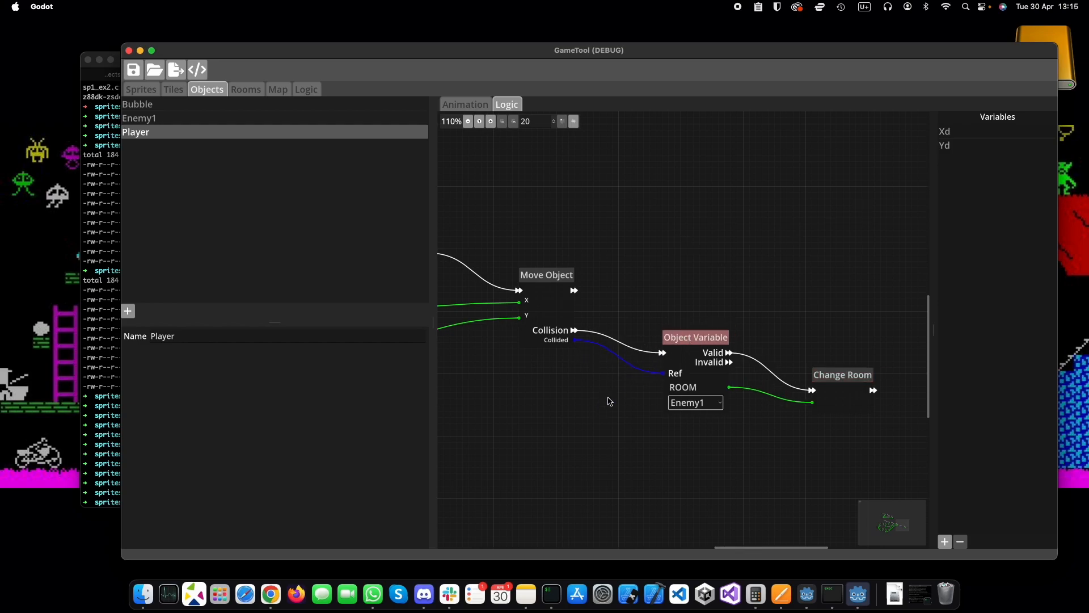
# - Compare the controller input and Get Variable nodes with the collision chain around Object Variable in the Player graph
pyautogui.scroll(1, 632, 418)
pyautogui.scroll(1, 581, 422)
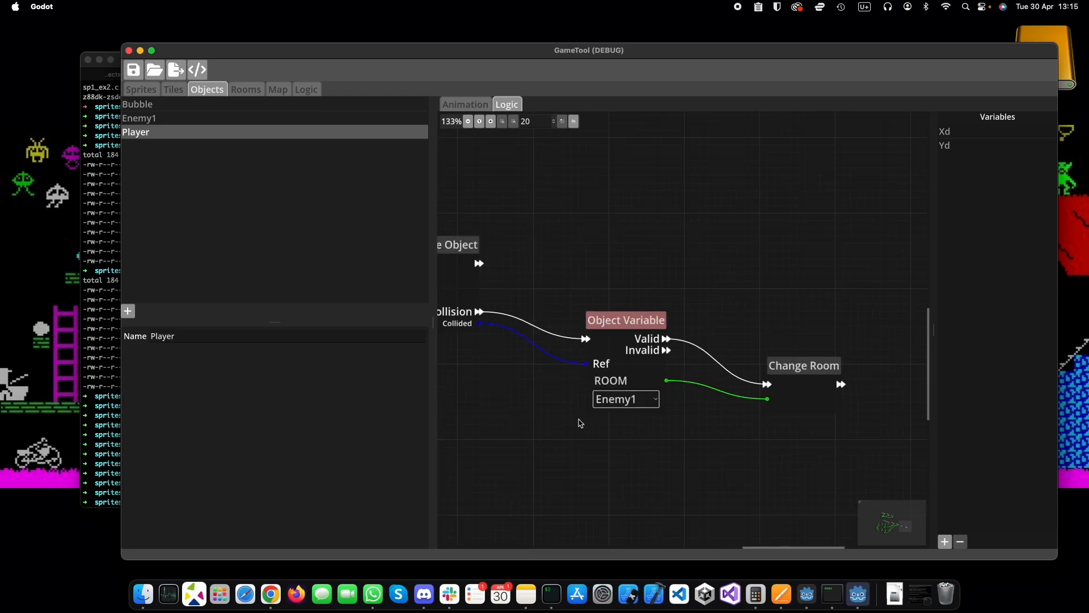
pyautogui.scroll(-2, 590, 391)
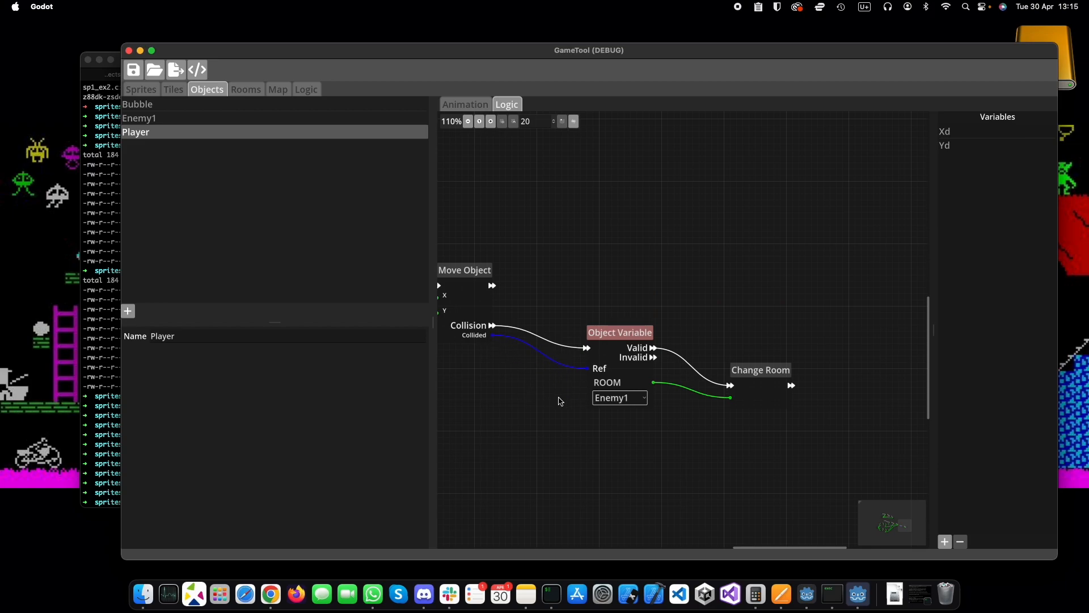
pyautogui.hscroll(-10, 530, 391)
pyautogui.hscroll(-15, 575, 421)
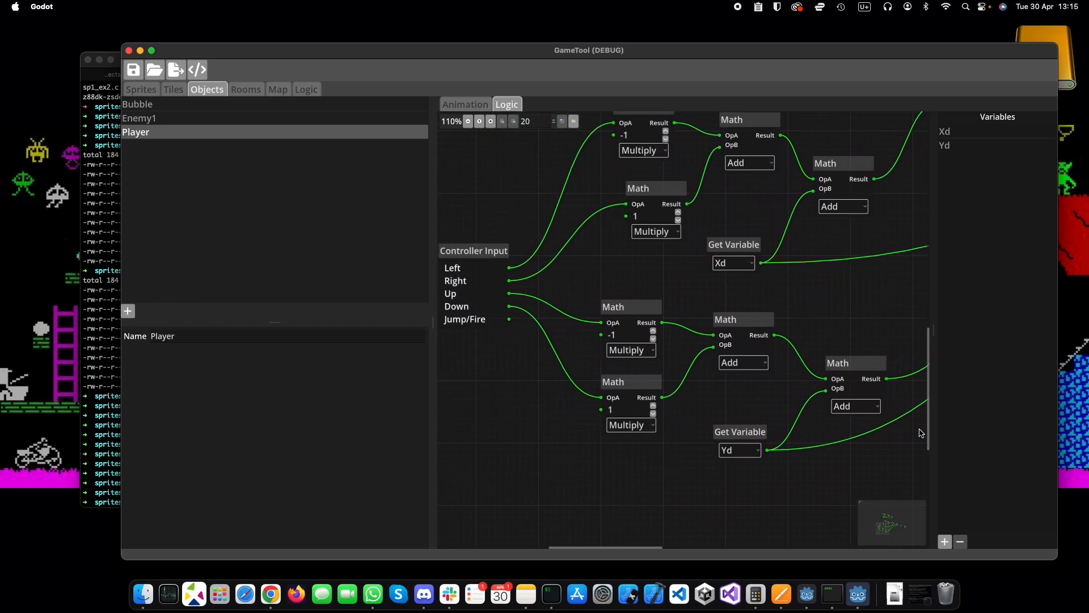
pyautogui.click(729, 433)
pyautogui.hscroll(2, 810, 330)
pyautogui.hscroll(10, 809, 330)
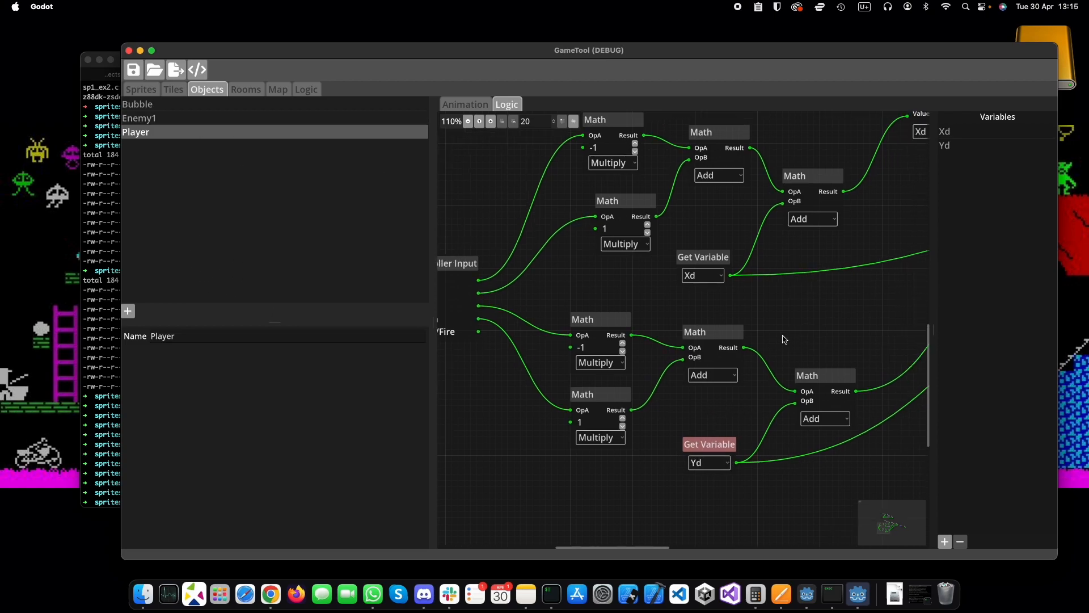
pyautogui.hscroll(3, 637, 445)
pyautogui.keyDown('ctrl'); pyautogui.scroll(2, 639, 431); pyautogui.keyUp('ctrl')
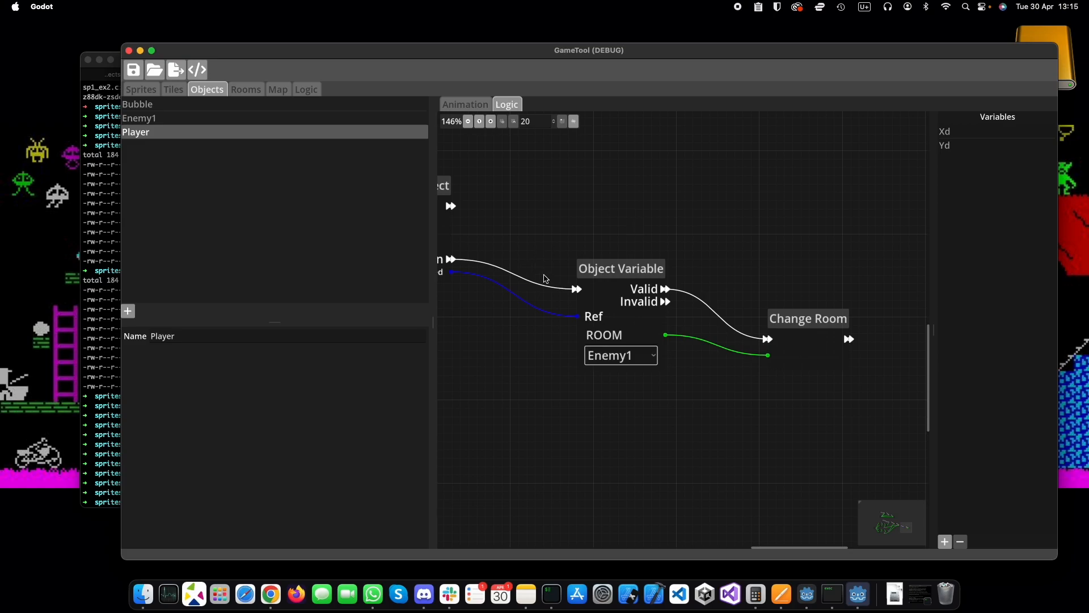
pyautogui.hscroll(-3, 572, 239)
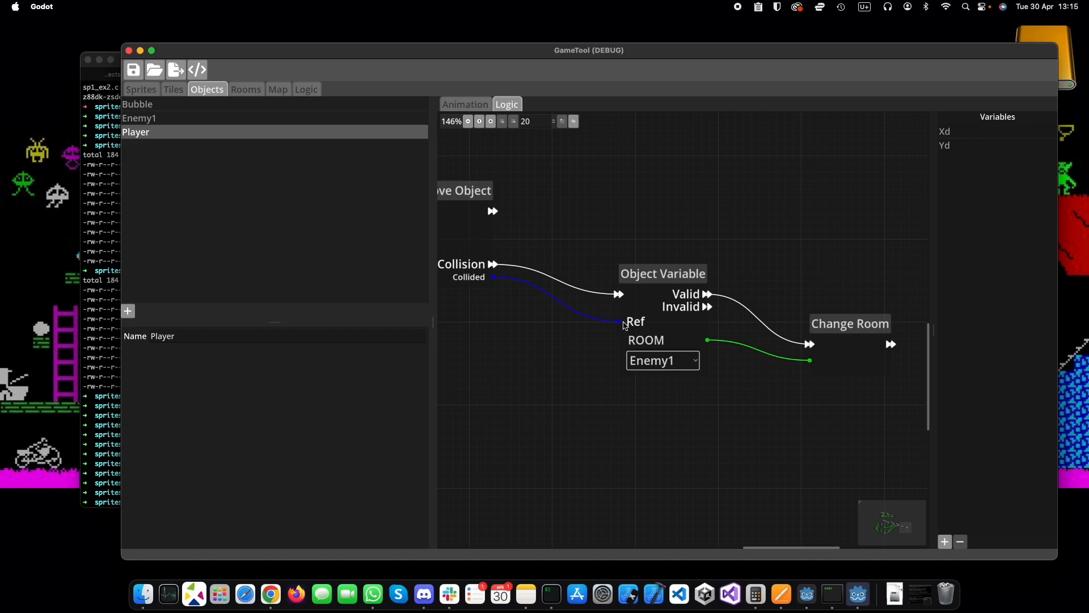
# - Review the Object Variable node's object choices, keeping Enemy1, and inspect its ROOM variable name without changing it
pyautogui.click(661, 364)
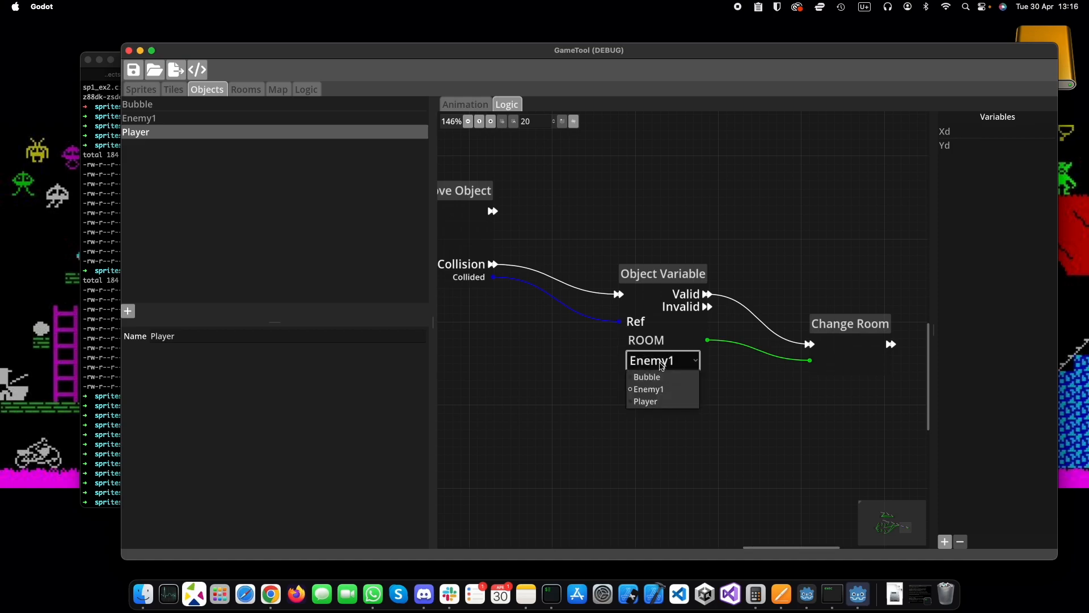
pyautogui.click(655, 393)
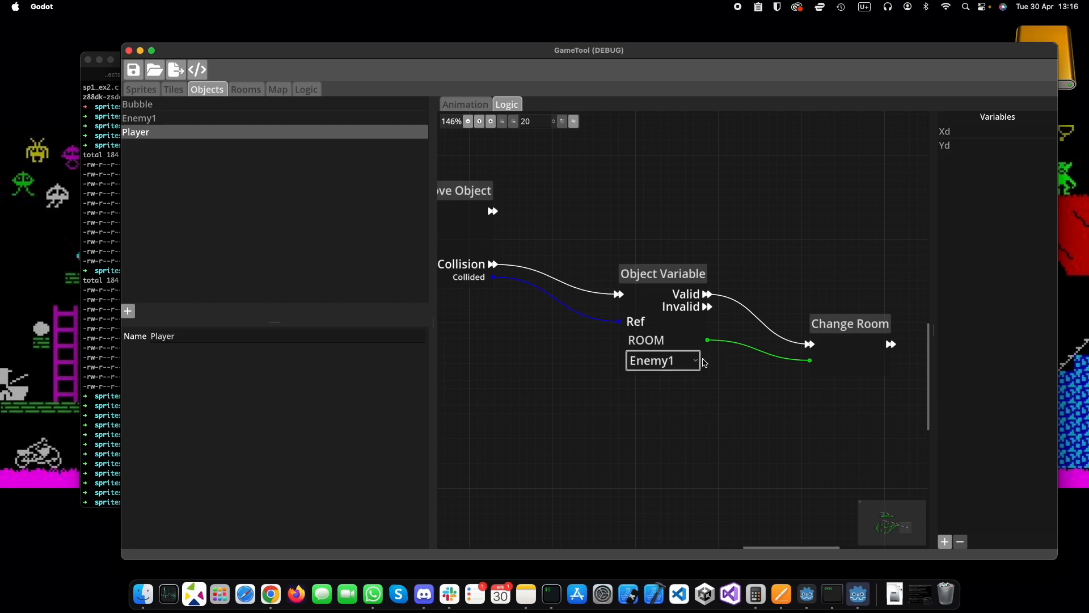
pyautogui.click(658, 343)
pyautogui.moveTo(673, 341); pyautogui.dragTo(633, 339)
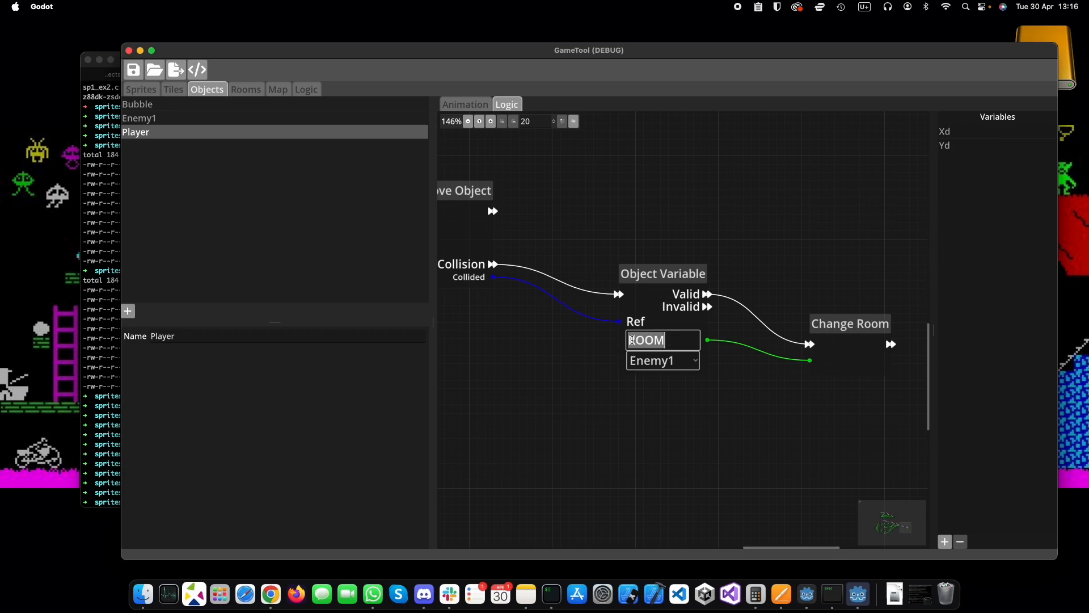
pyautogui.click(686, 339)
pyautogui.click(683, 391)
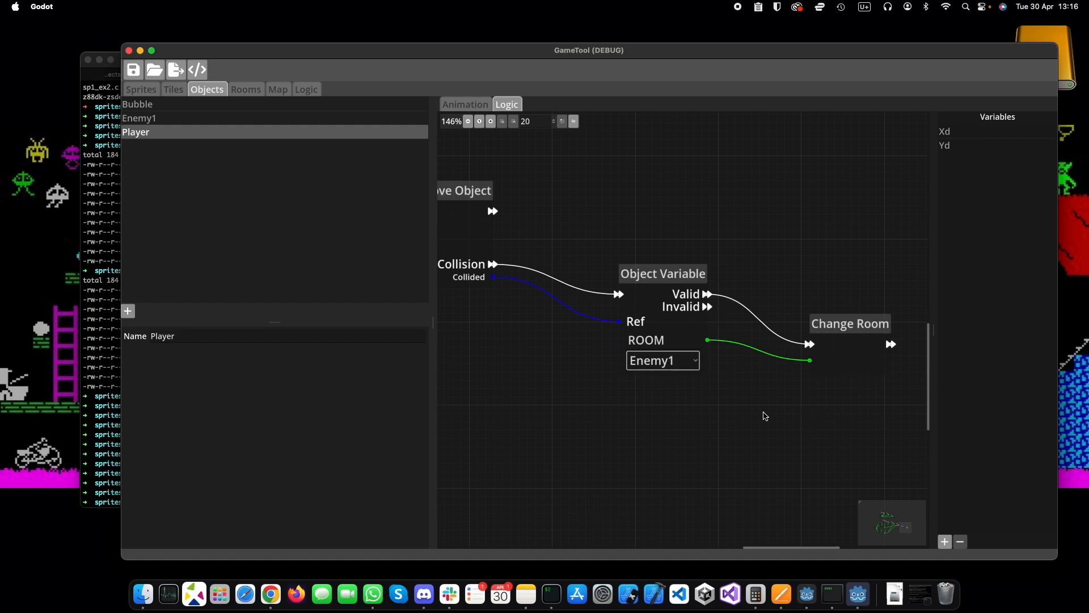
# - Move the Change Room node up so its room input is about level with Object Variable's ROOM output
pyautogui.moveTo(845, 325); pyautogui.dragTo(845, 300)
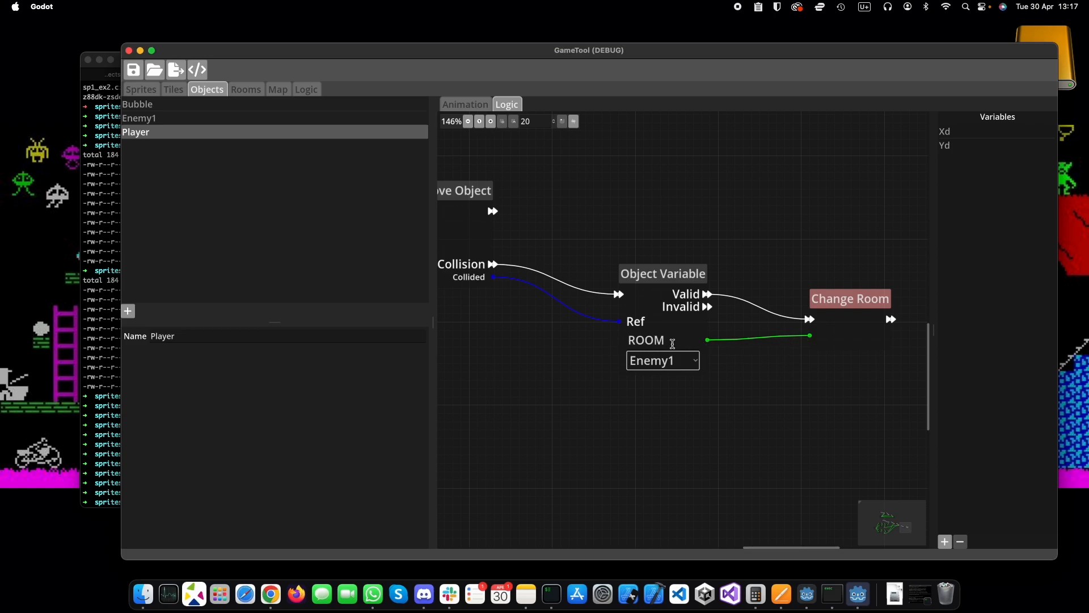
pyautogui.moveTo(810, 381); pyautogui.dragTo(754, 388, button='middle')
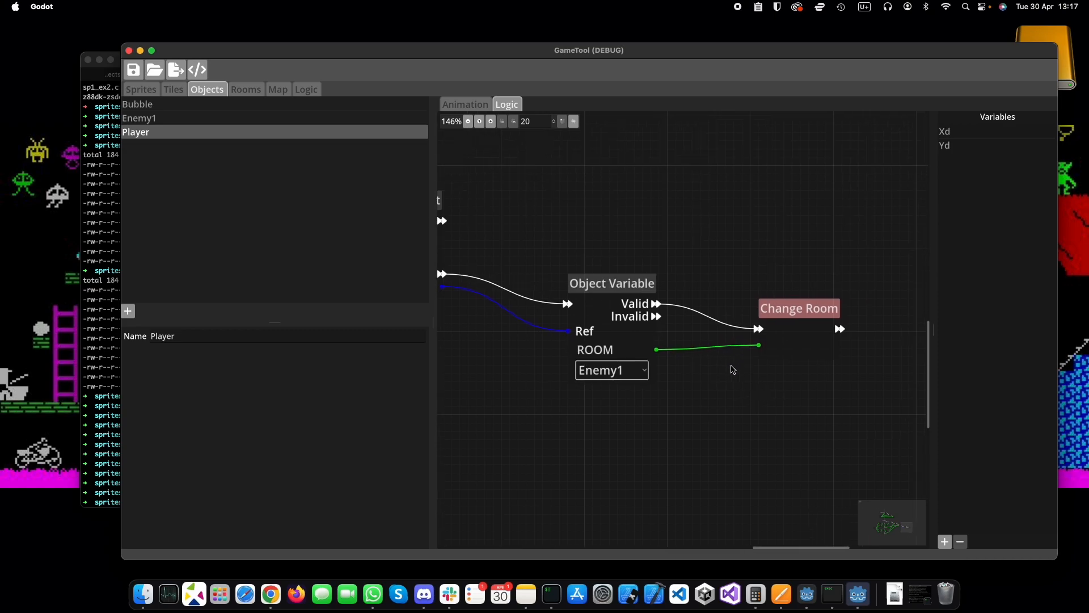
# - Recheck the ROOM variable of Enemy1 in StartRoom, leaving its object properties unchanged
pyautogui.click(242, 90)
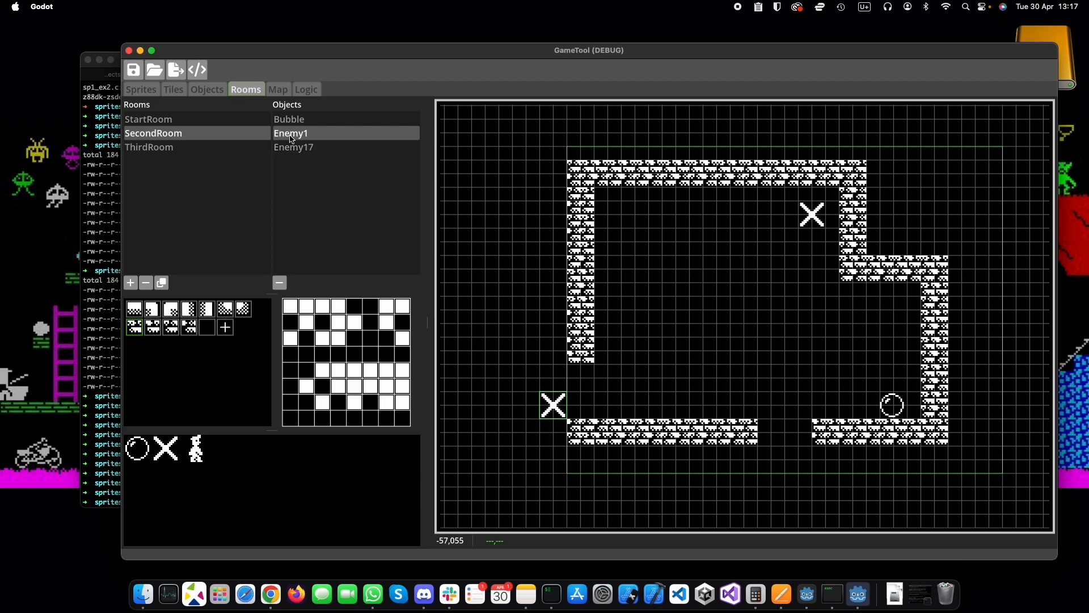
pyautogui.click(181, 120)
pyautogui.click(292, 134)
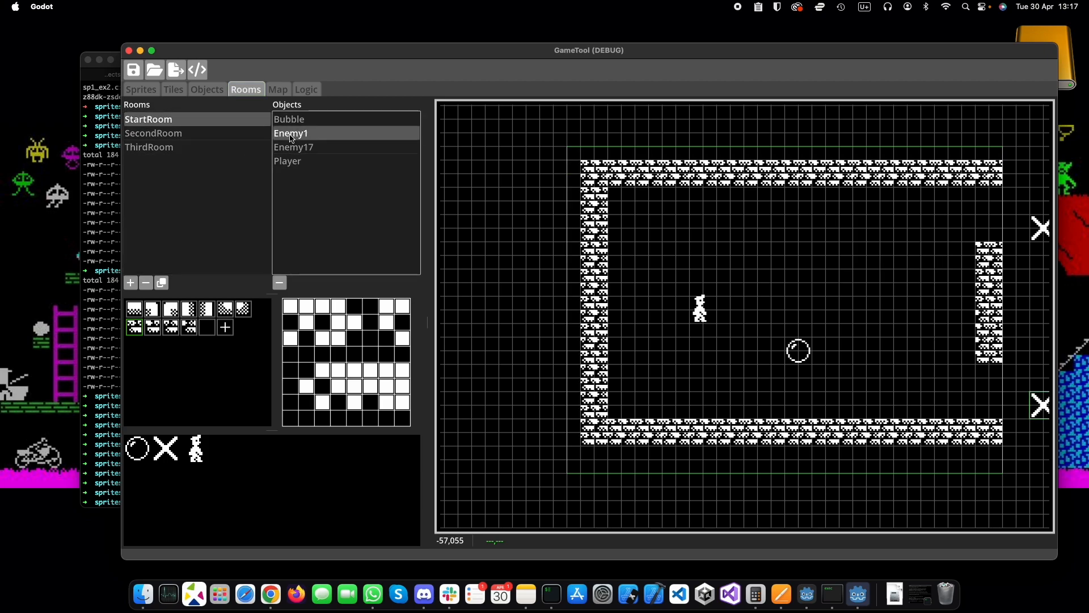
pyautogui.doubleClick(293, 137)
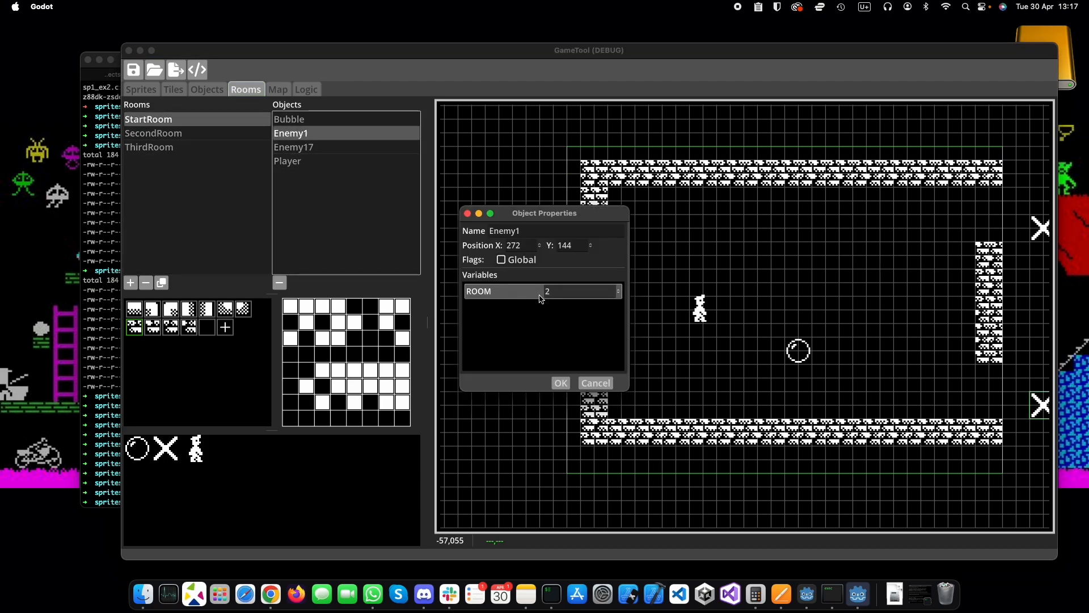
pyautogui.click(596, 384)
# - In the Player graph, disconnect the ROOM value from Change Room to expose its room selector and reconnect it
pyautogui.click(205, 92)
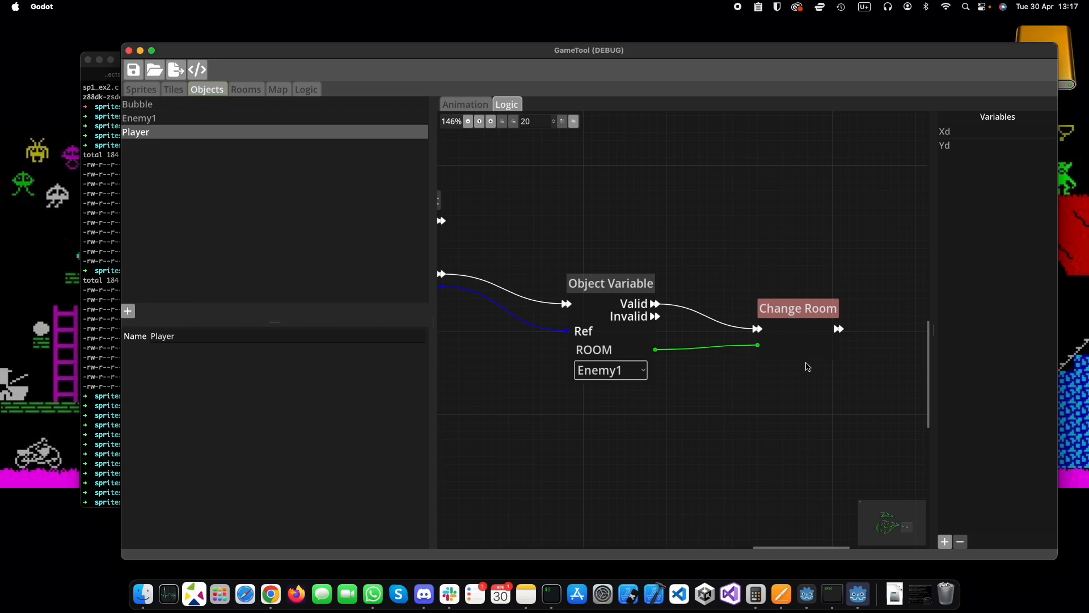
pyautogui.moveTo(812, 367); pyautogui.dragTo(763, 356, button='middle')
pyautogui.moveTo(710, 335); pyautogui.dragTo(698, 384)
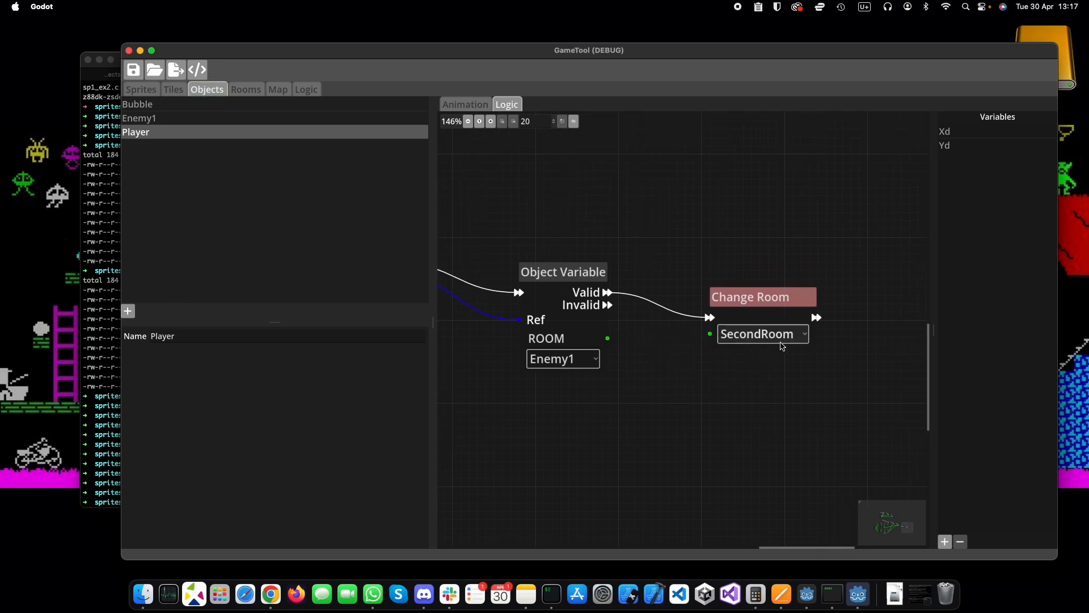
pyautogui.moveTo(608, 338); pyautogui.dragTo(710, 334)
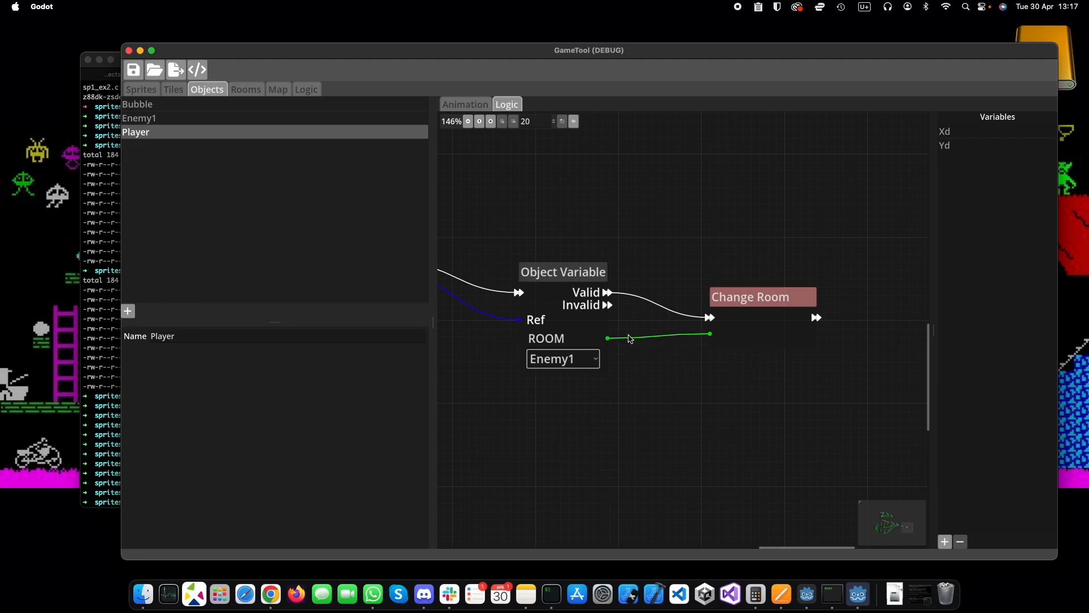
# - Review the Player's complete collision chain from Move Object through Object Variable to Change Room
pyautogui.moveTo(649, 380); pyautogui.dragTo(722, 375, button='middle')
pyautogui.scroll(-3, 690, 368)
pyautogui.moveTo(537, 372); pyautogui.dragTo(610, 375, button='middle')
pyautogui.moveTo(519, 287); pyautogui.dragTo(564, 305, button='middle')
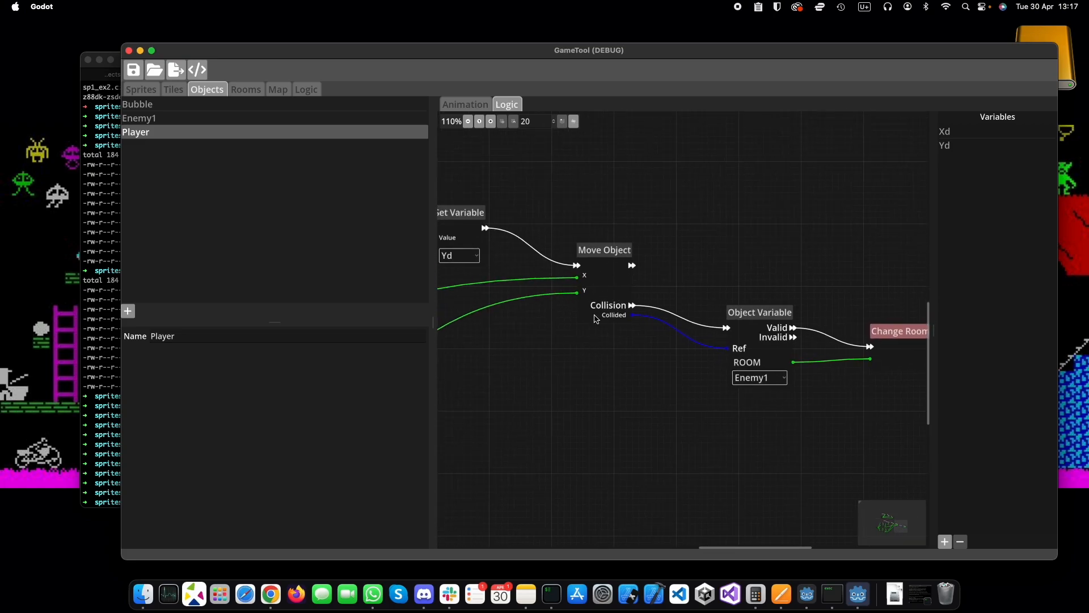
pyautogui.moveTo(634, 375); pyautogui.dragTo(575, 348, button='middle')
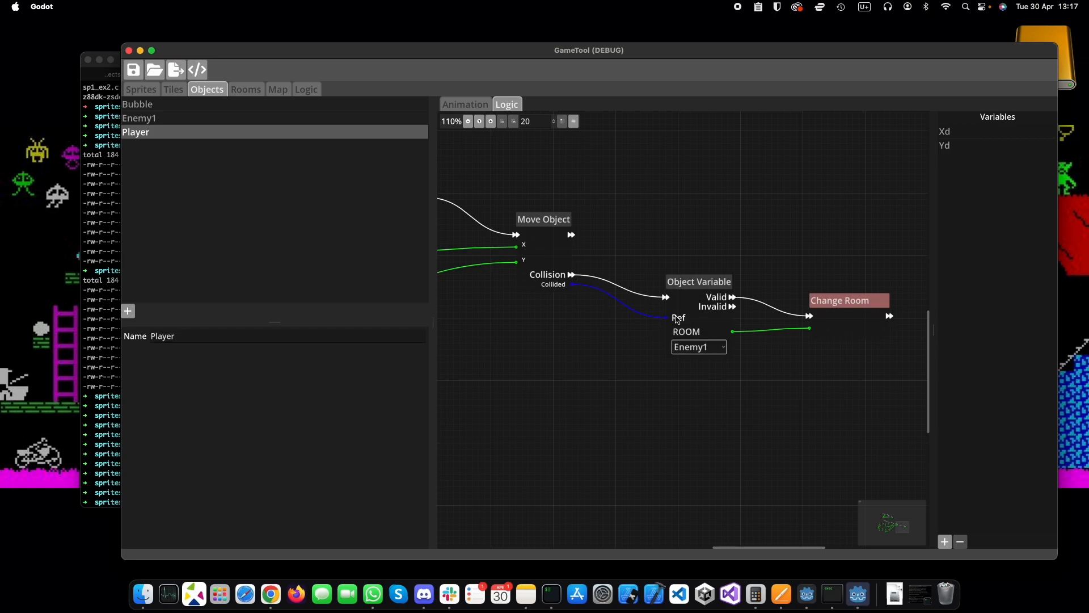
pyautogui.moveTo(619, 367); pyautogui.dragTo(553, 334, button='middle')
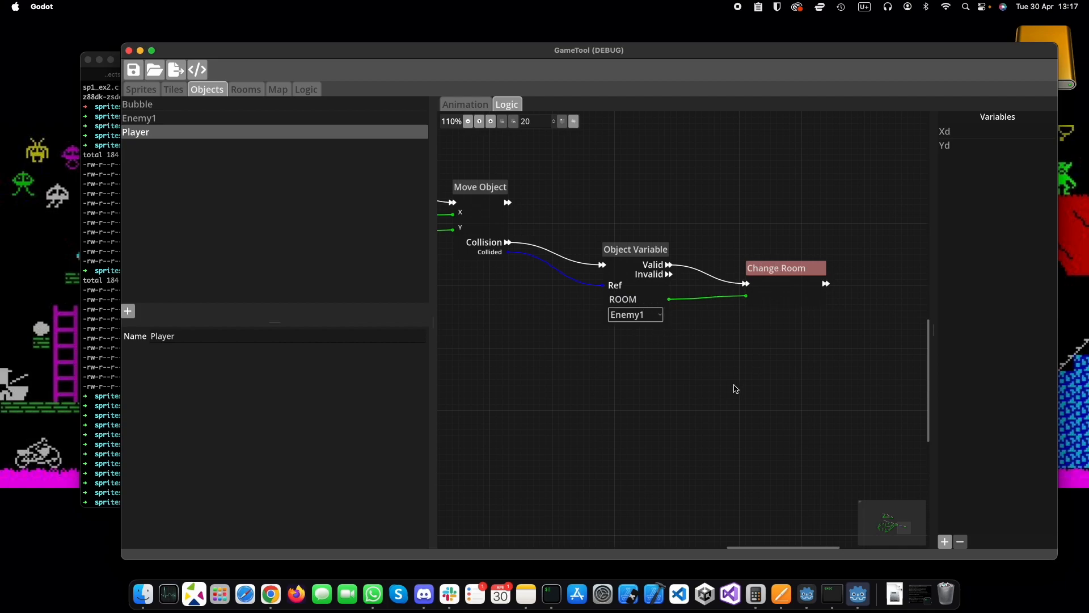
pyautogui.scroll(-5, 554, 361)
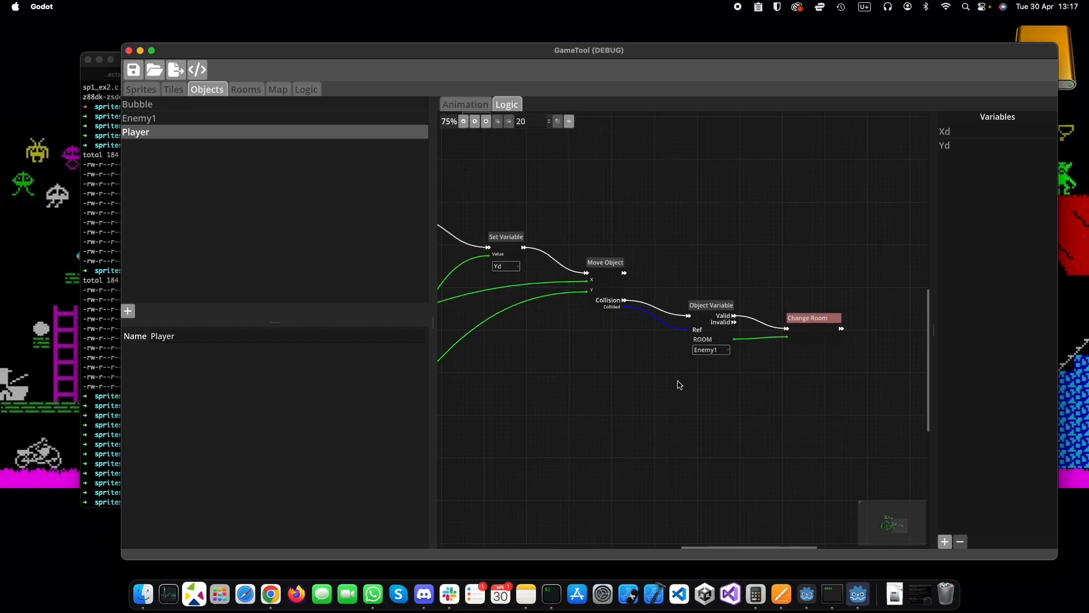
pyautogui.scroll(3, 633, 362)
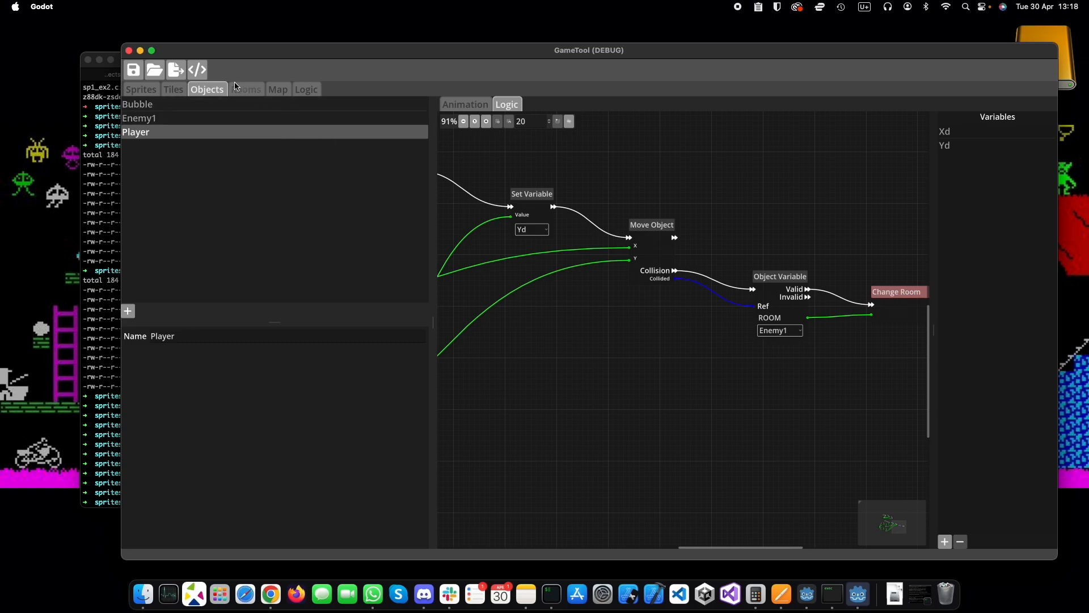
# - Open the generated code and examine the game_rooms array and game_map struct with their room definitions and positions
pyautogui.click(197, 69)
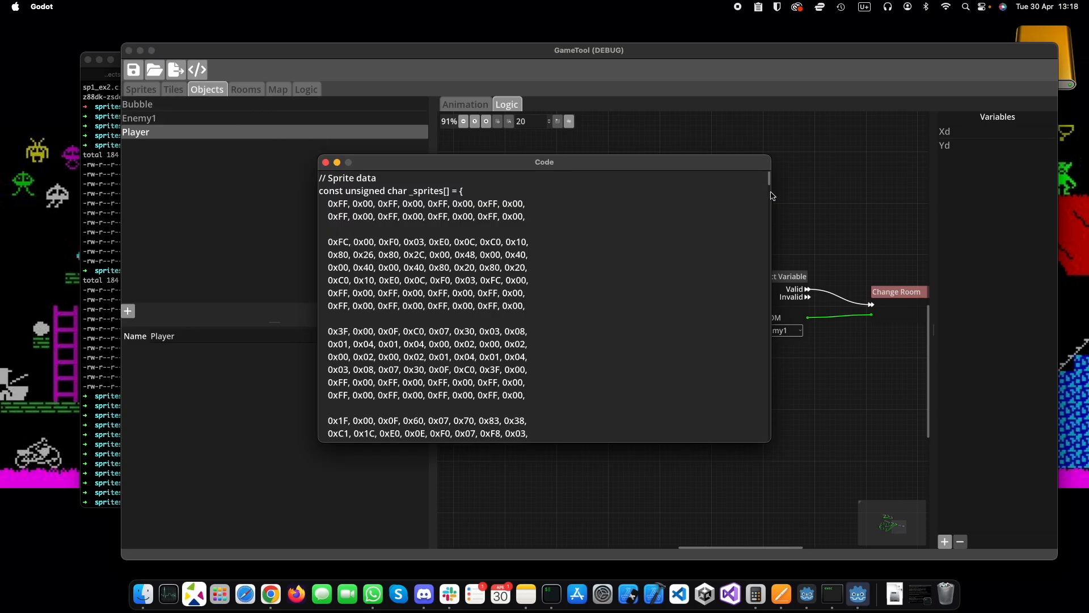
pyautogui.moveTo(680, 168); pyautogui.dragTo(670, 141)
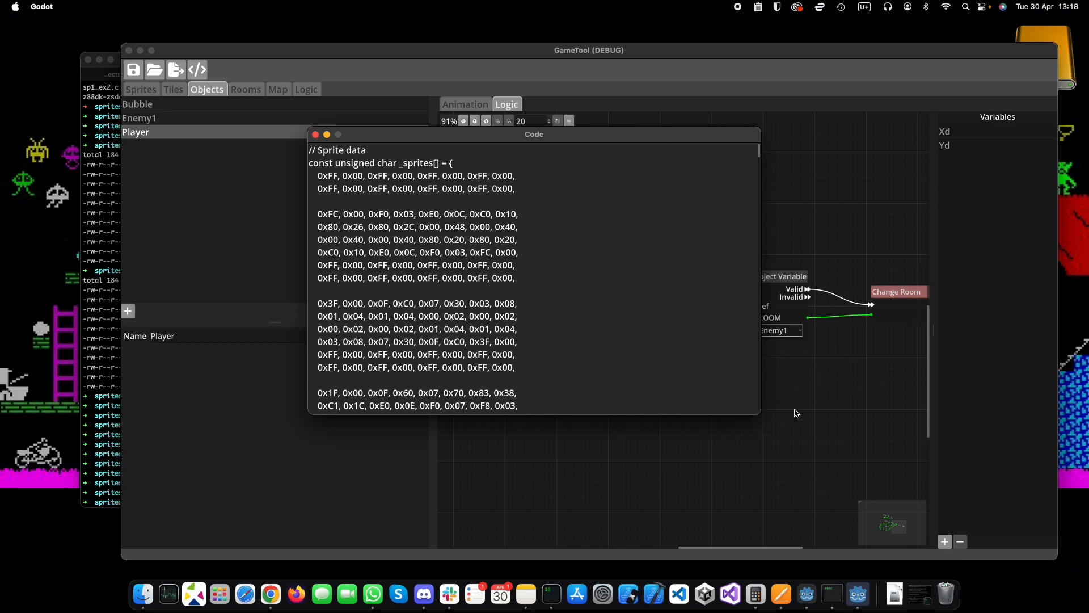
pyautogui.moveTo(762, 158); pyautogui.dragTo(771, 414)
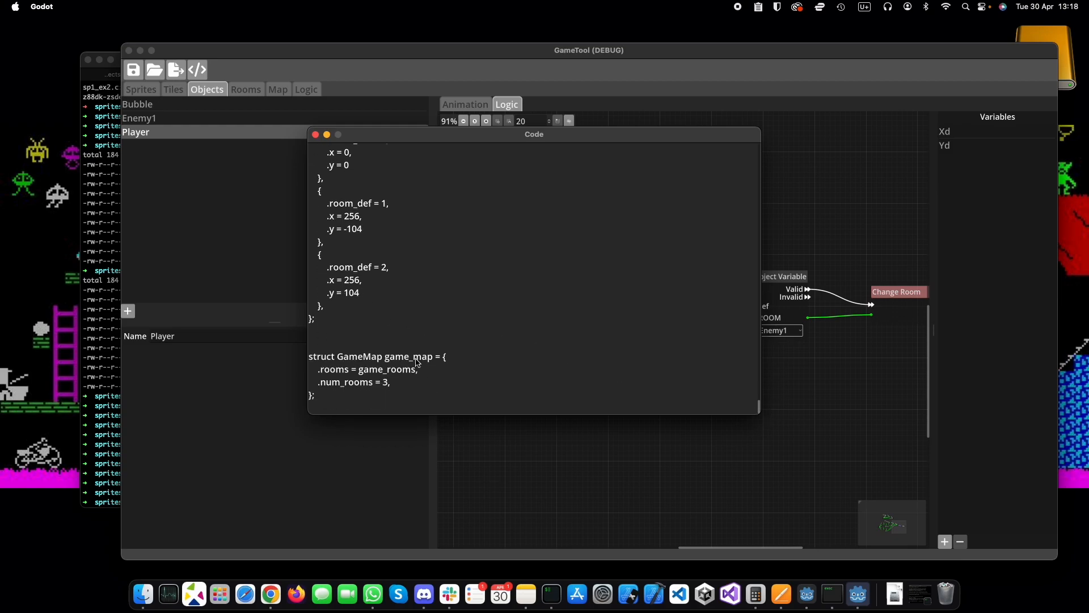
pyautogui.scroll(5, 371, 351)
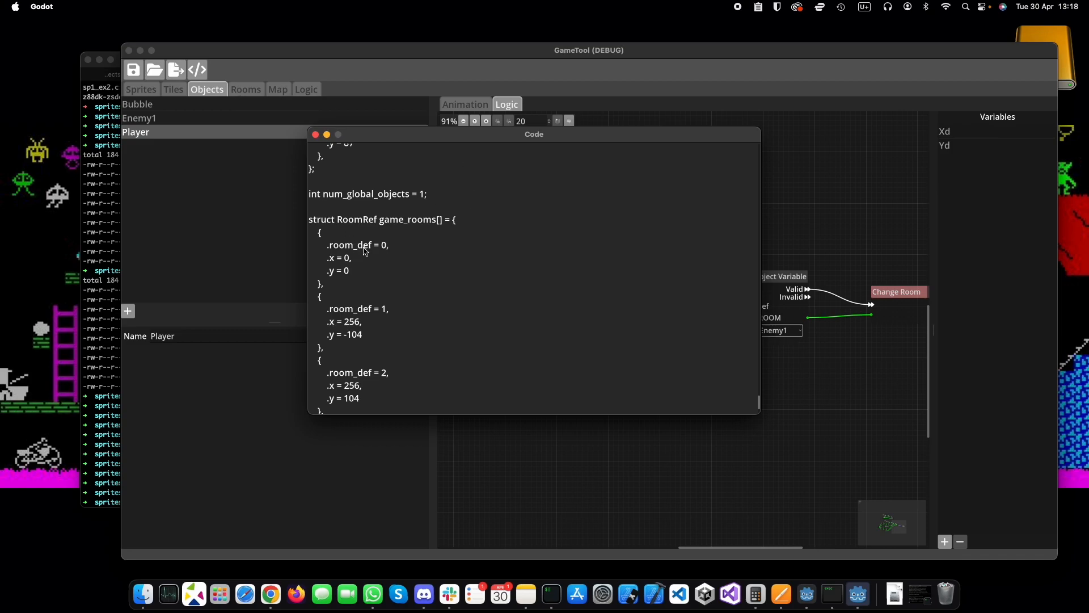
pyautogui.scroll(-5, 440, 327)
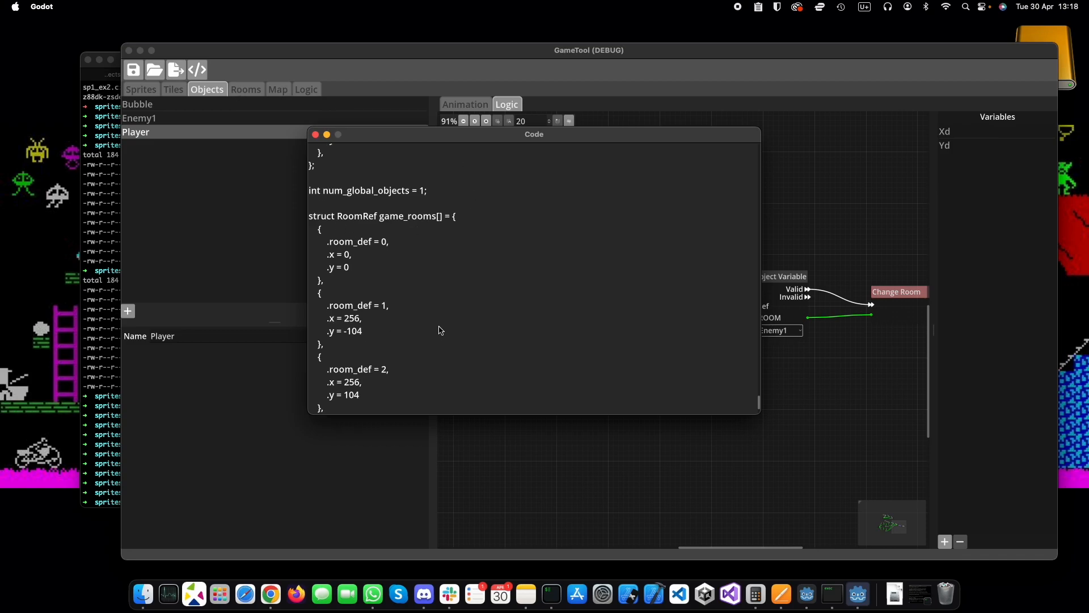
pyautogui.scroll(8, 413, 347)
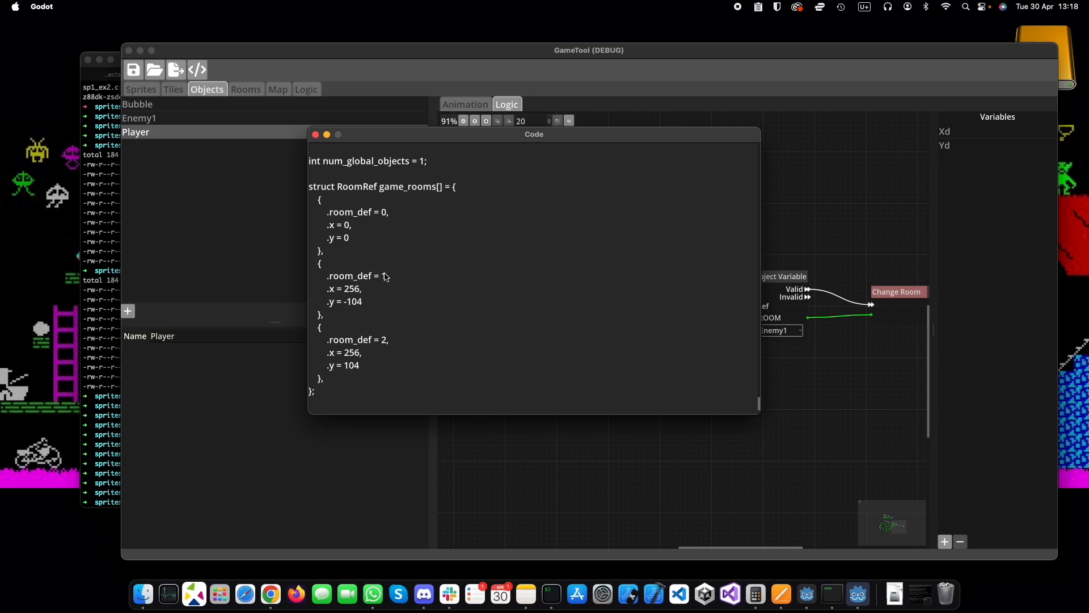
pyautogui.scroll(10, 391, 277)
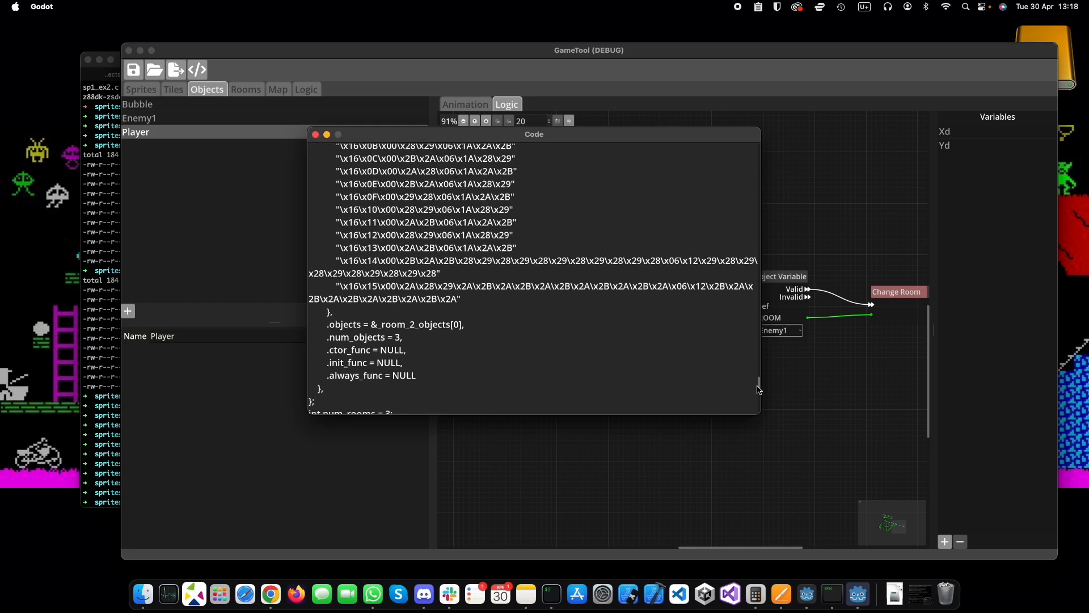
# - Examine how the generated _Player_always function handles movement, collisions and room_changed against the logic graph, and close the code window
pyautogui.moveTo(761, 388); pyautogui.dragTo(728, 243)
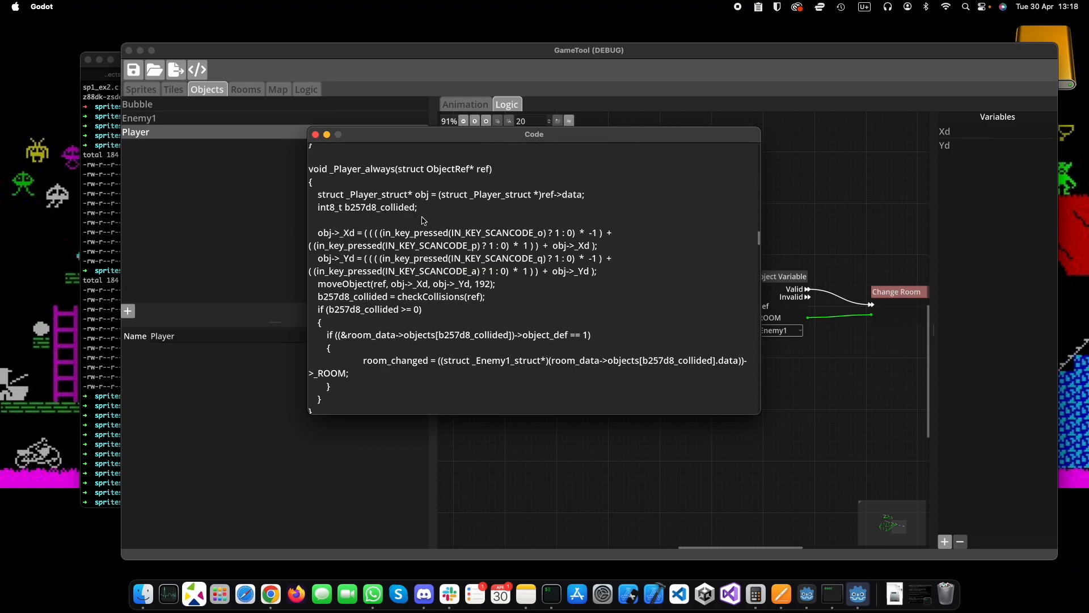
pyautogui.scroll(-1, 421, 226)
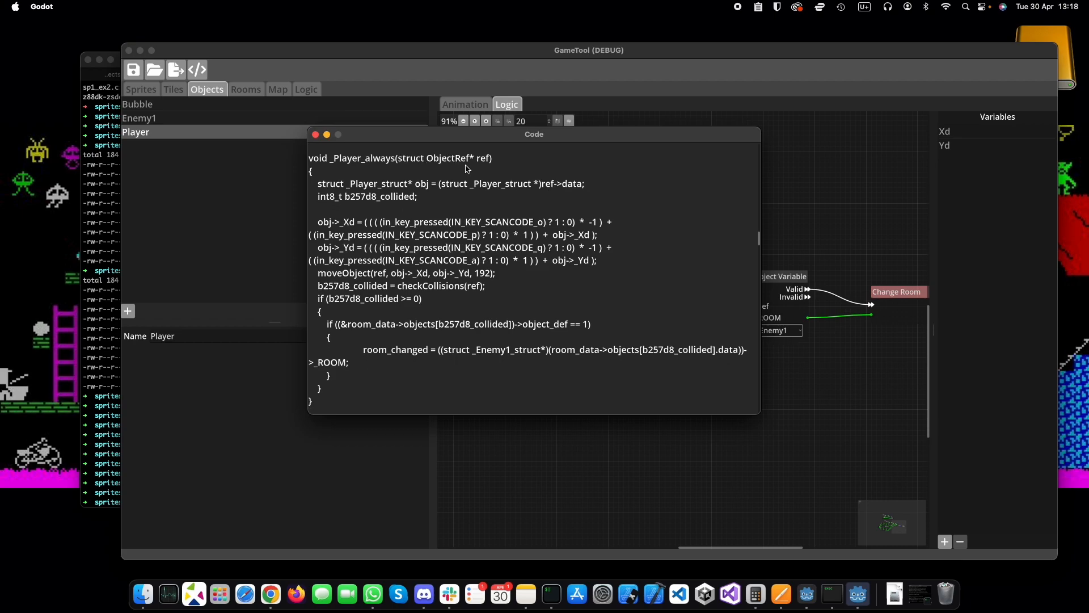
pyautogui.moveTo(559, 137); pyautogui.dragTo(572, 169)
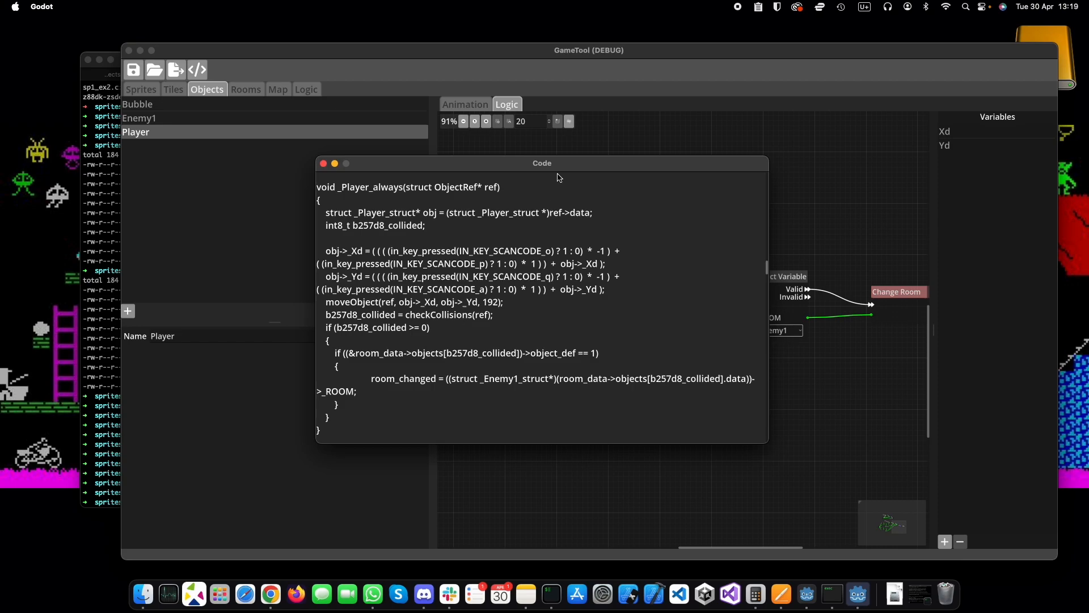
pyautogui.moveTo(559, 164); pyautogui.dragTo(475, 162)
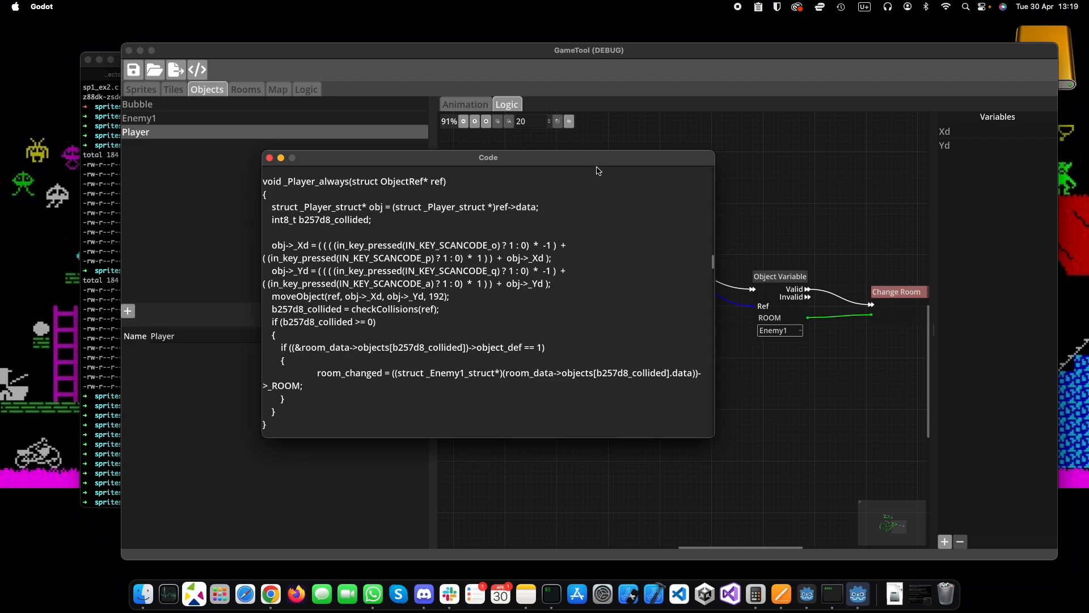
pyautogui.moveTo(597, 160); pyautogui.dragTo(528, 149)
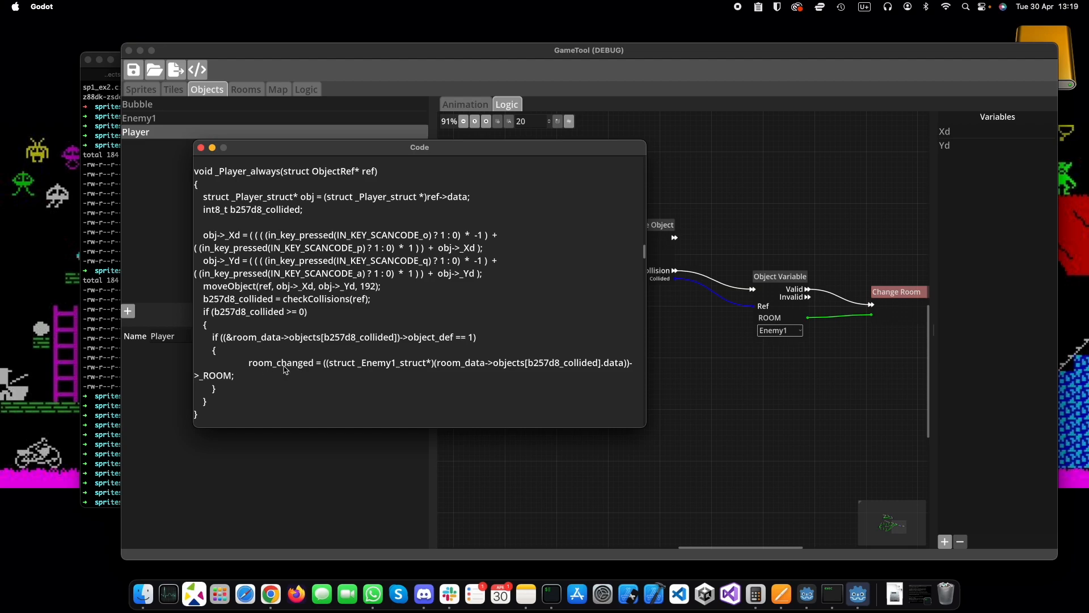
pyautogui.click(201, 149)
# - Export the project as the C header file game3.tres.h in the GameTool folder, replacing the existing file
pyautogui.click(176, 69)
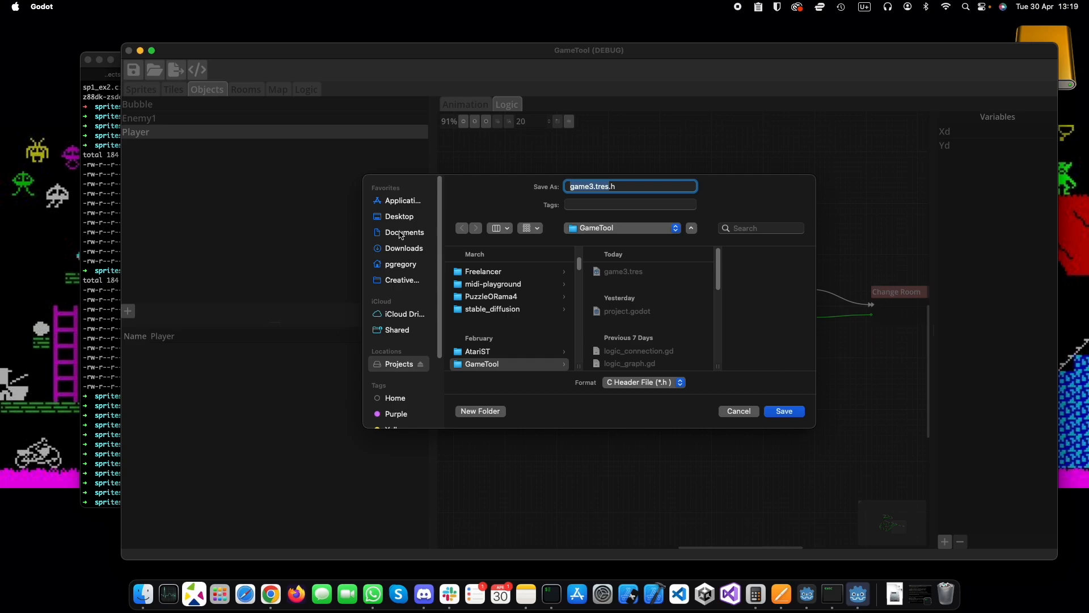
pyautogui.click(785, 413)
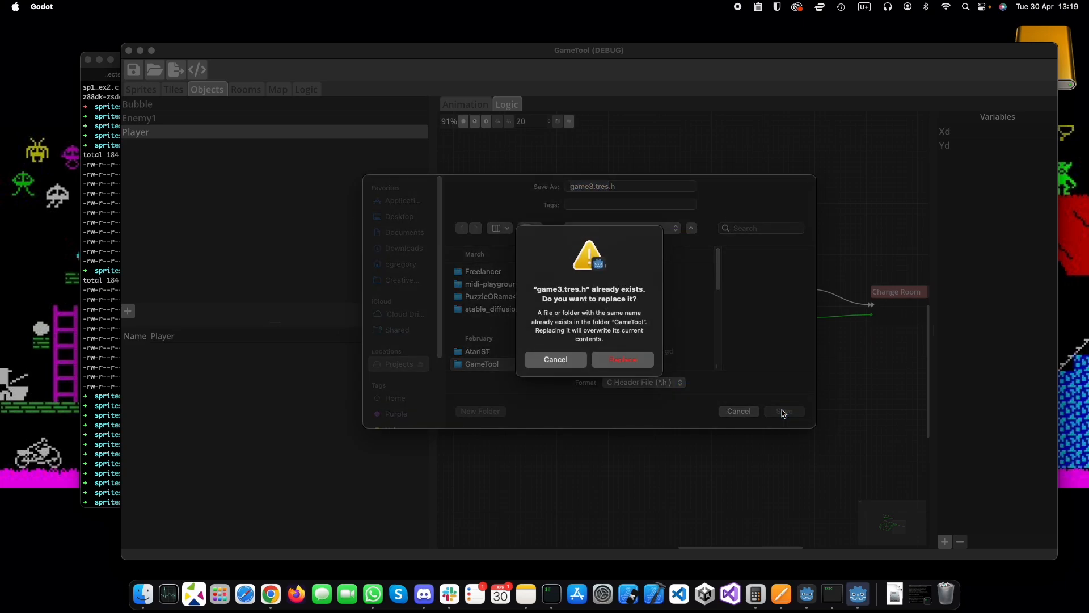
pyautogui.click(640, 360)
# - Switch to iTerm2 and copy ../../../GameTool/game3.tres.h over game.h in the sprites project
pyautogui.click(107, 126)
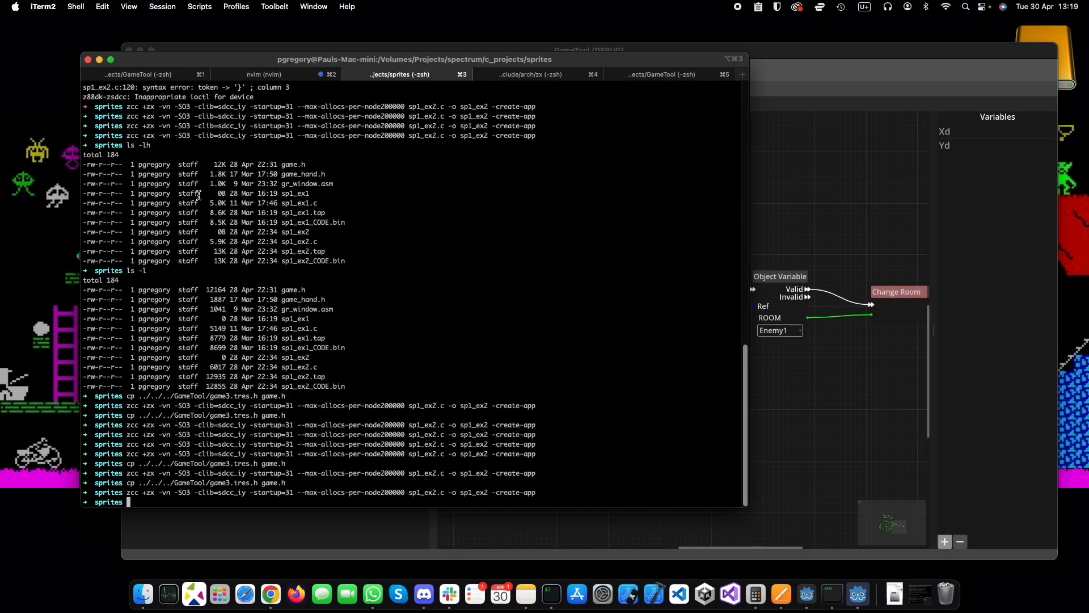
pyautogui.press('Up')
pyautogui.press('Up')
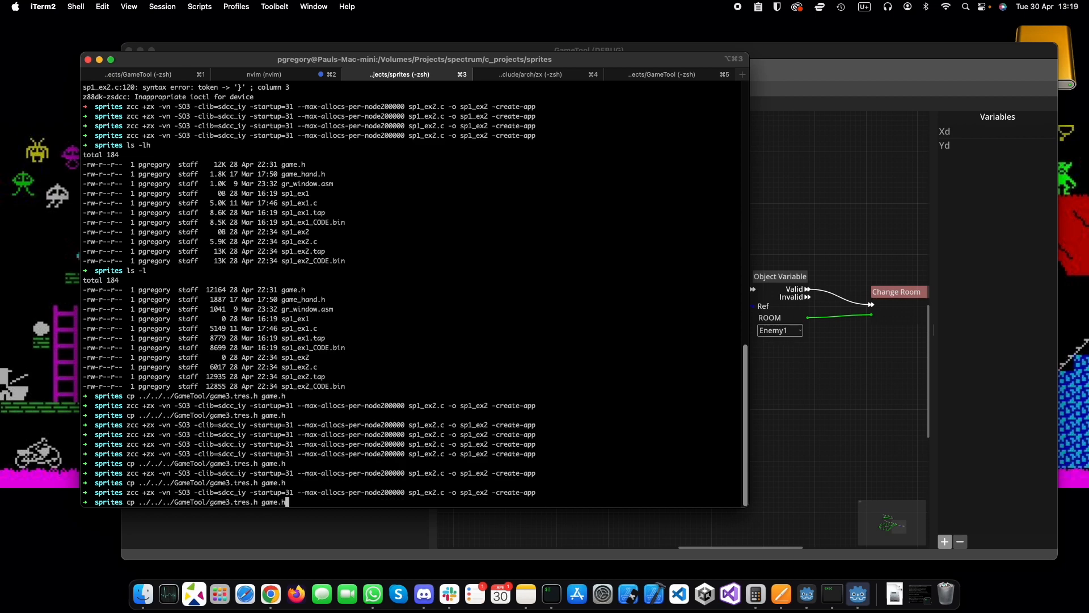
pyautogui.press('Return')
# - Build the game with zcc +zx -vn -SO3 -clib=sdcc_iy -startup=31 --max-allocs-per-node200000 sp1_ex2.c -o sp1_ex2 -create-app
pyautogui.press('Up')
pyautogui.press('Up')
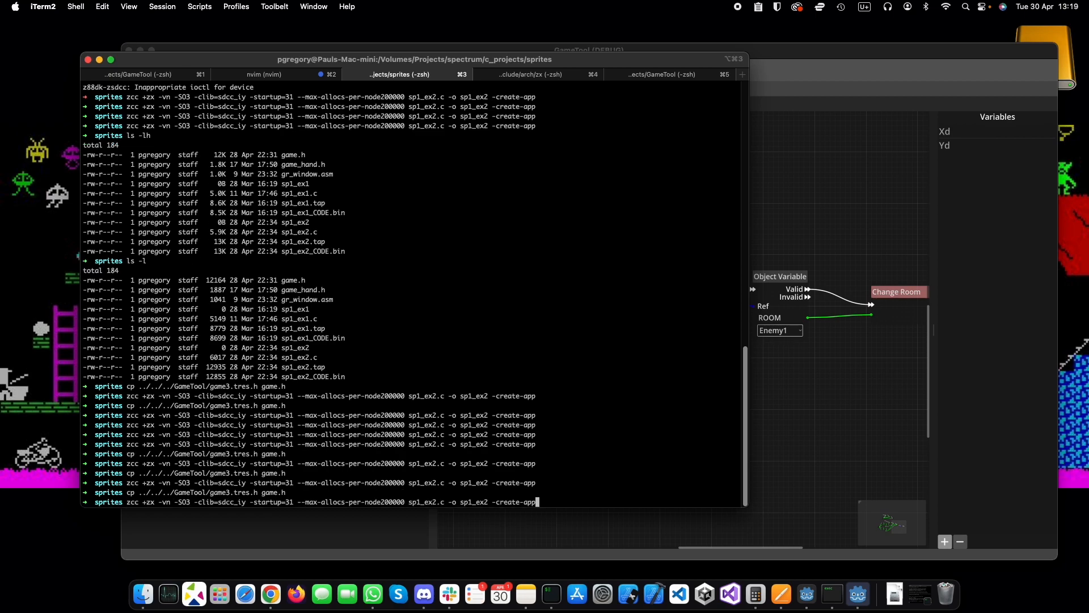
pyautogui.press('Return')
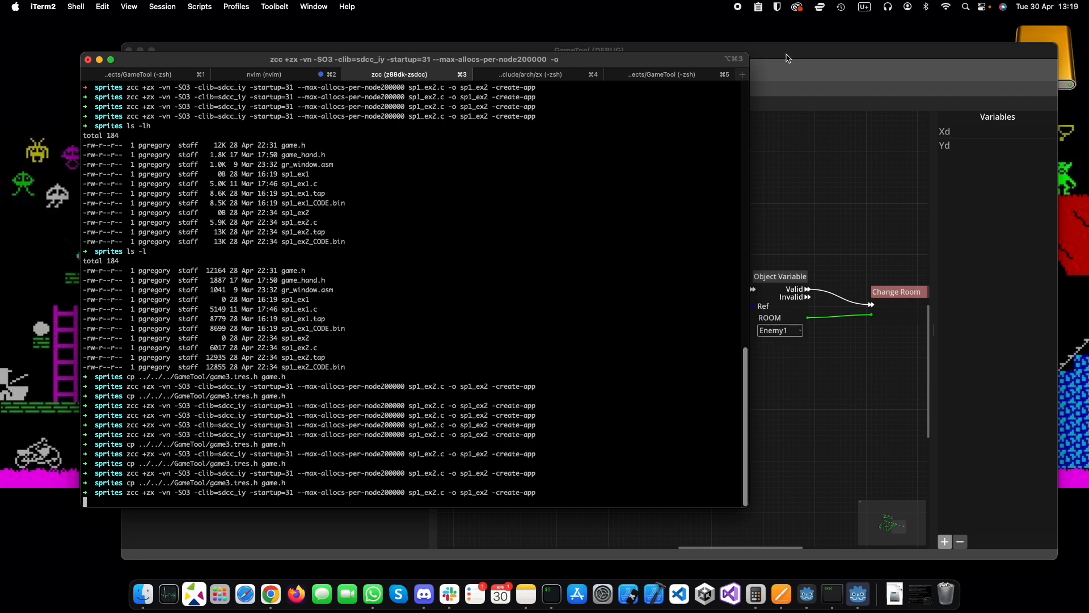
# - Switch to the ZEsarUX emulator and smart-load the tape file sp1_ex2.tap
pyautogui.moveTo(786, 58); pyautogui.dragTo(750, 172)
pyautogui.click(796, 120)
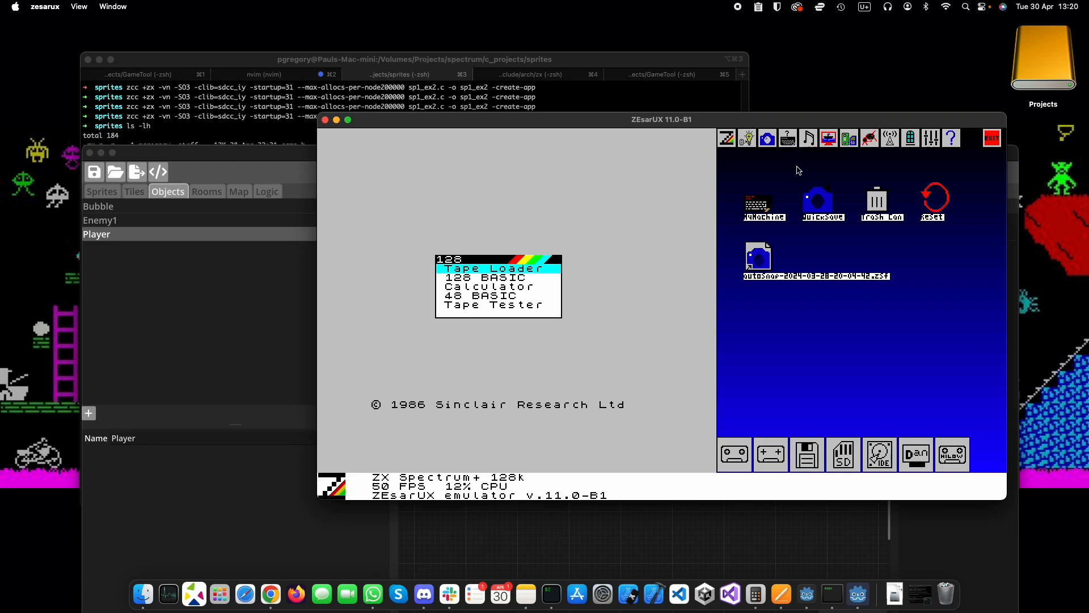
pyautogui.click(799, 170)
pyautogui.click(799, 237)
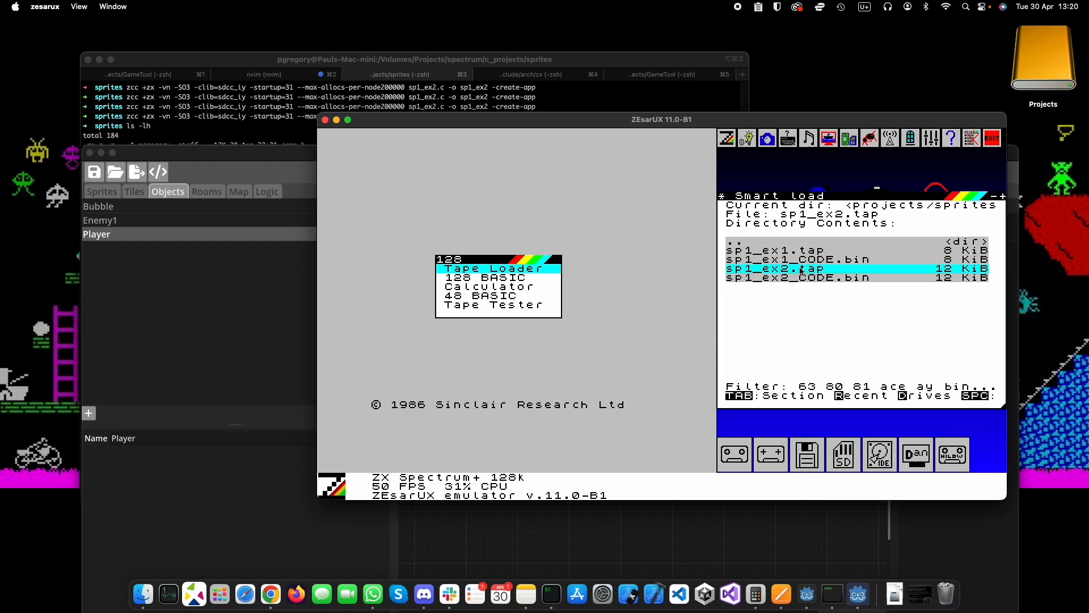
pyautogui.click(801, 271)
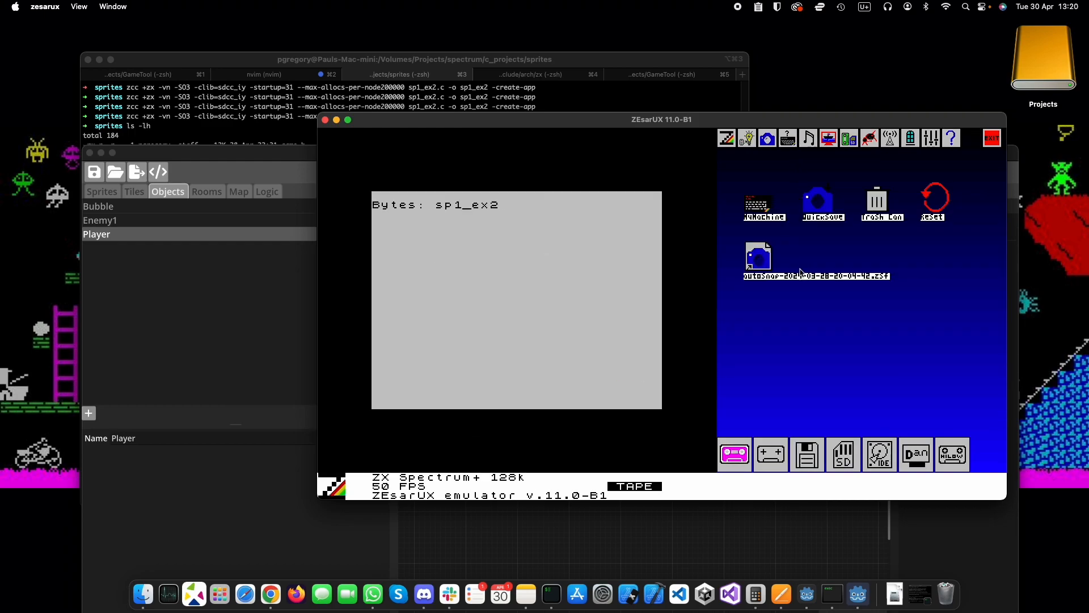
# - Test the game by walking the player around the start room and through its lower right exit into room 2
pyautogui.press('p')
pyautogui.press('o')
pyautogui.press('a')
pyautogui.press('q')
pyautogui.press('p')
pyautogui.press('o')
pyautogui.press('a')
pyautogui.press('p')
pyautogui.press('q')
pyautogui.press('p')
pyautogui.press('a')
pyautogui.press('p')
pyautogui.press('a')
pyautogui.press('p')
pyautogui.press('p')
pyautogui.press('a')
pyautogui.press('p')
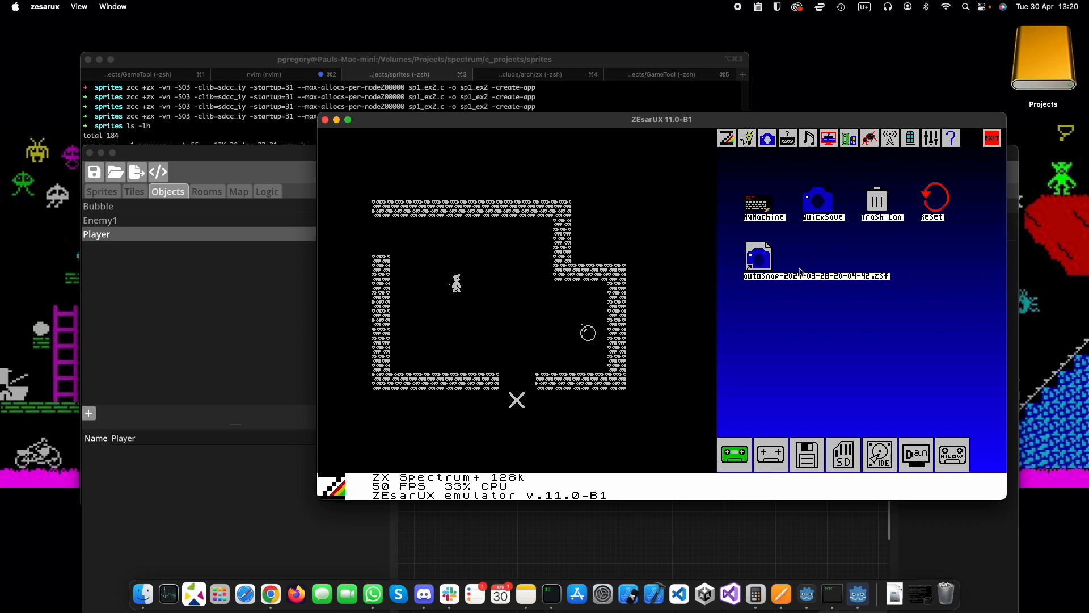
# - Walk the player from room 2 back to the start room and through its upper right exit into room 1
pyautogui.press('o')
pyautogui.press('q')
pyautogui.press('o')
pyautogui.press('q')
pyautogui.press('q')
pyautogui.press('p')
pyautogui.press('p')
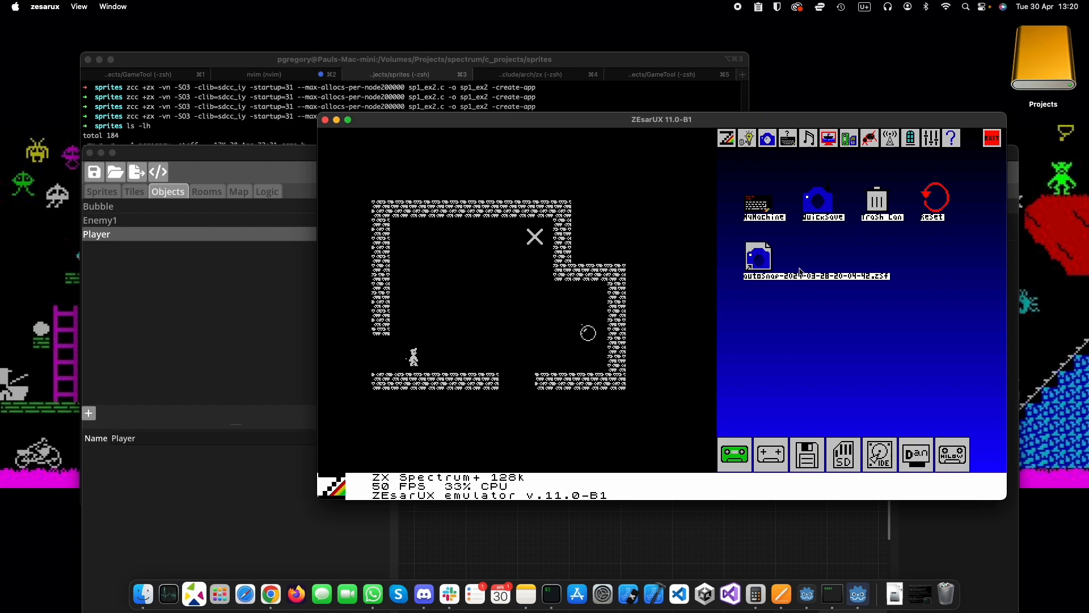
# - Return the player from room 1 to the start room, then take the lower right exit into room 2
pyautogui.press('q')
pyautogui.press('o')
pyautogui.press('o')
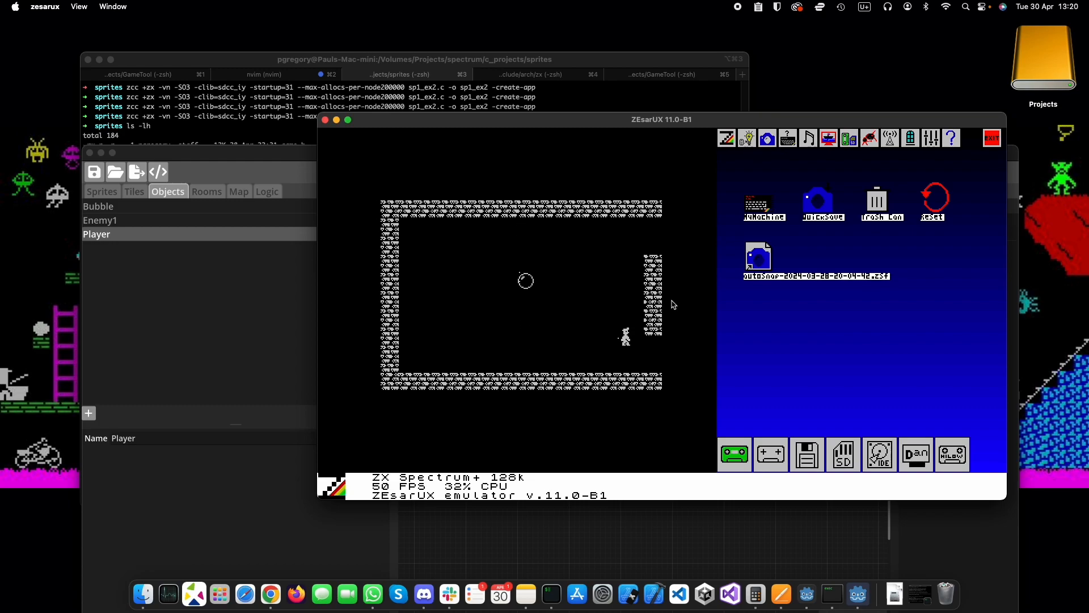
pyautogui.press('p')
pyautogui.press('p')
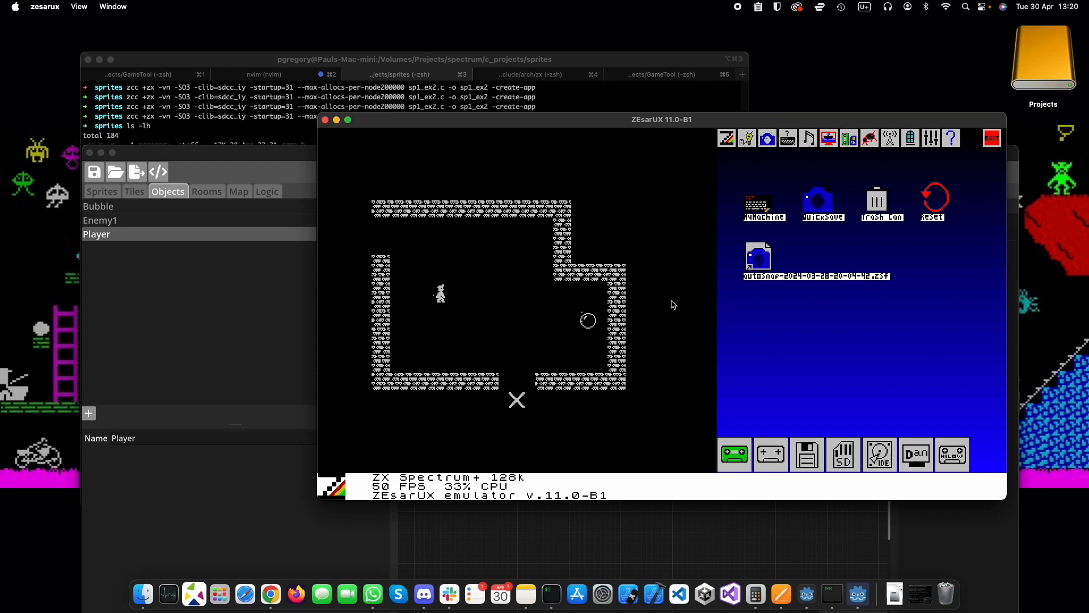
# - Walk the player out of room 2 into the start room and re-enter room 2 by the same exit
pyautogui.press('o')
pyautogui.press('q')
pyautogui.press('o')
pyautogui.press('o')
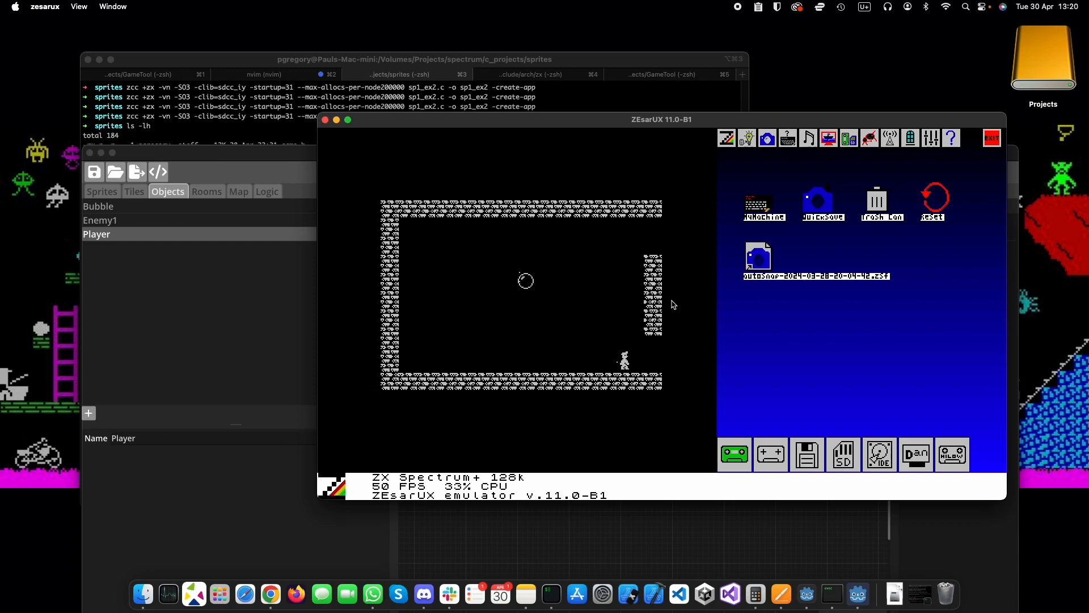
pyautogui.press('o')
pyautogui.press('p')
pyautogui.press('p')
# - Switch to GameTool and examine on the map how rooms 0, 1 and 2 connect
pyautogui.moveTo(256, 155); pyautogui.dragTo(253, 63)
pyautogui.click(237, 101)
pyautogui.hscroll(3, 637, 260)
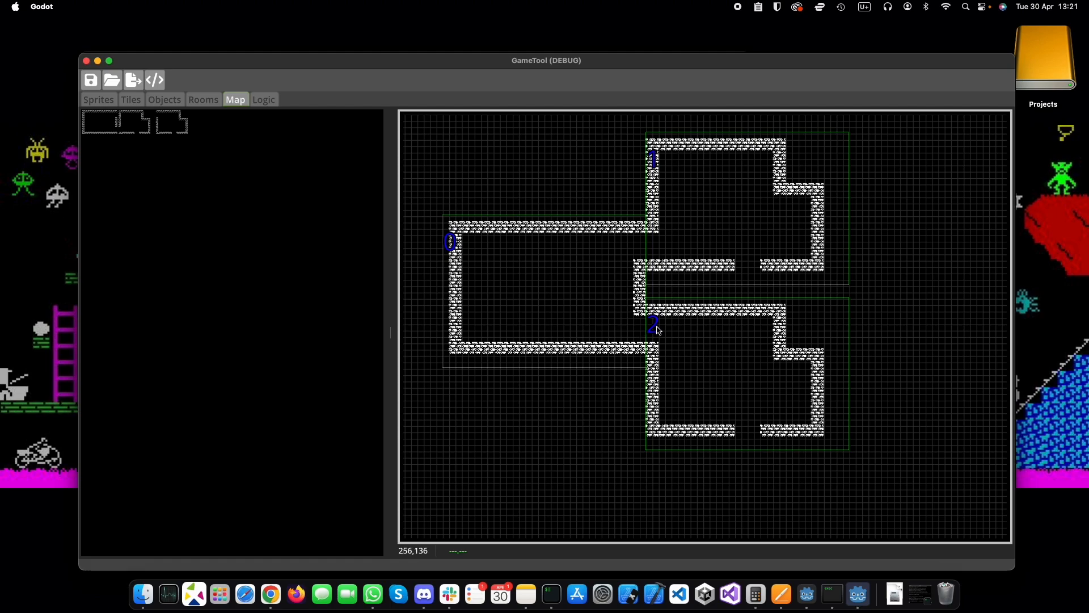
# - Switch back to ZEsarUX and retest the passage from room 2 to the start room and back
pyautogui.click(832, 594)
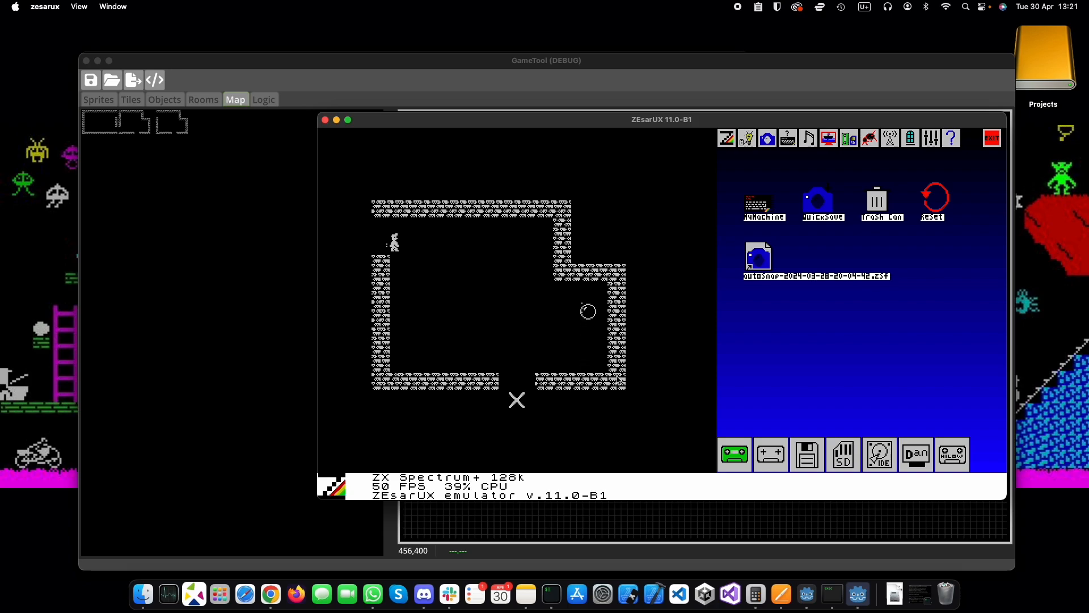
pyautogui.press('Left')
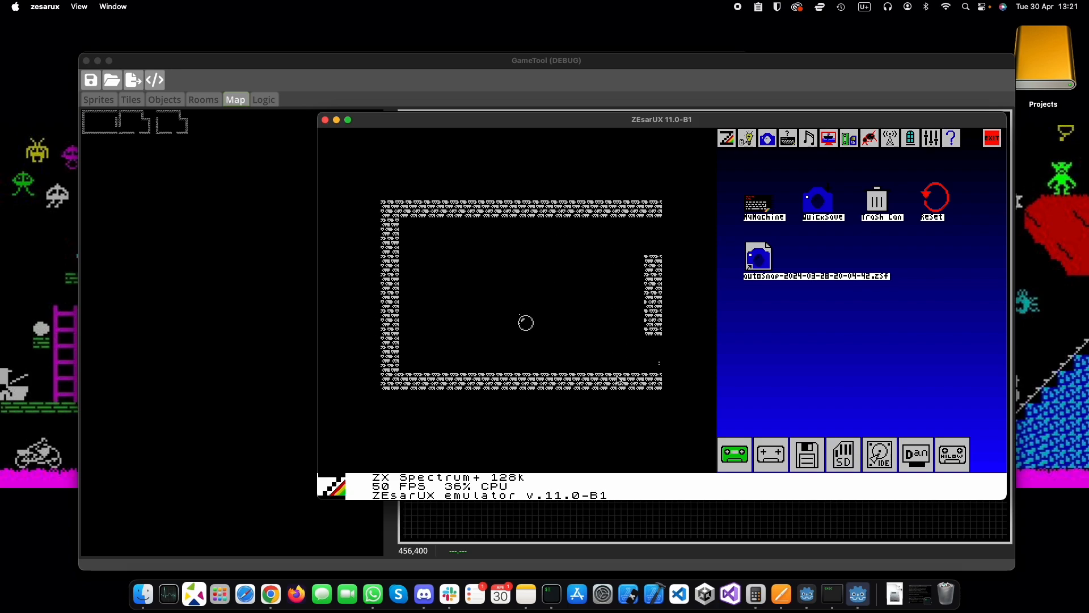
pyautogui.press('Right')
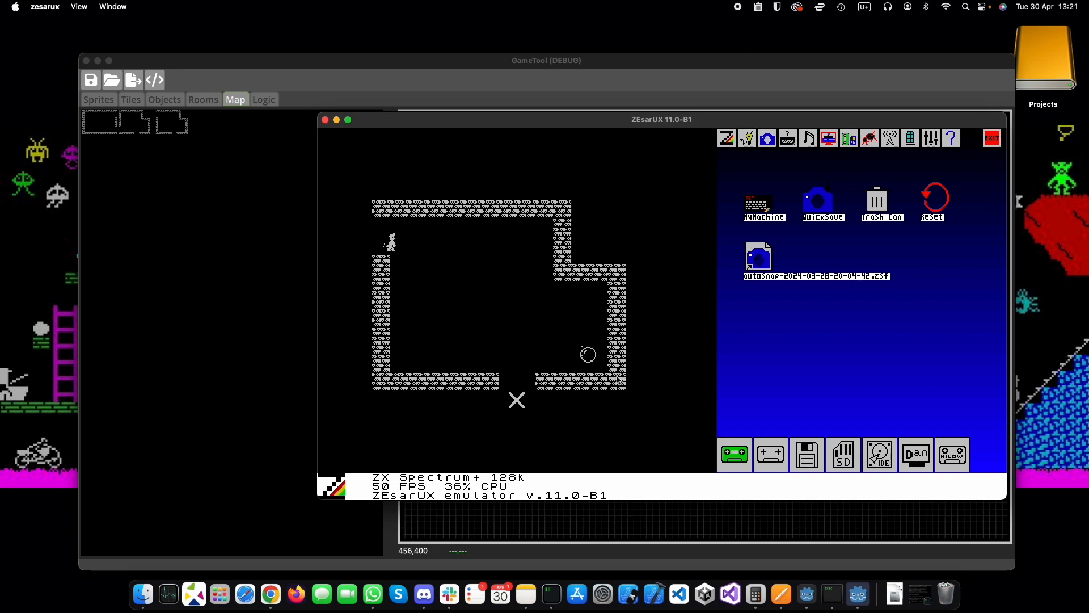
# - Move the player around room 2, return to the start room and go up through its upper right exit into room 1
pyautogui.press('Down')
pyautogui.press('Right')
pyautogui.press('Left')
pyautogui.press('Left')
pyautogui.press('Up')
pyautogui.press('Up')
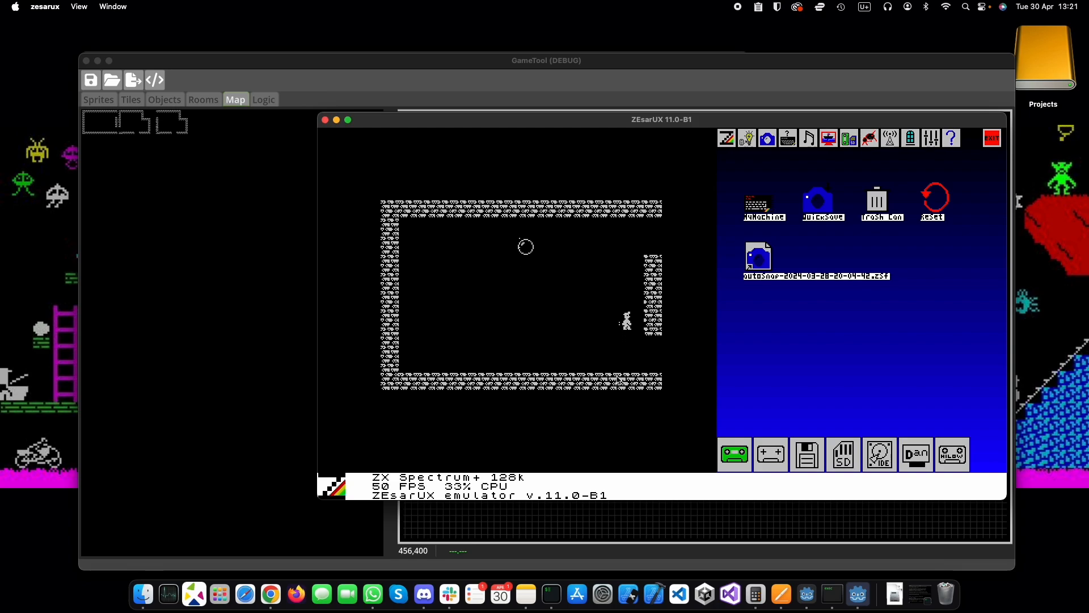
pyautogui.press('Up')
pyautogui.press('Right')
pyautogui.press('Right')
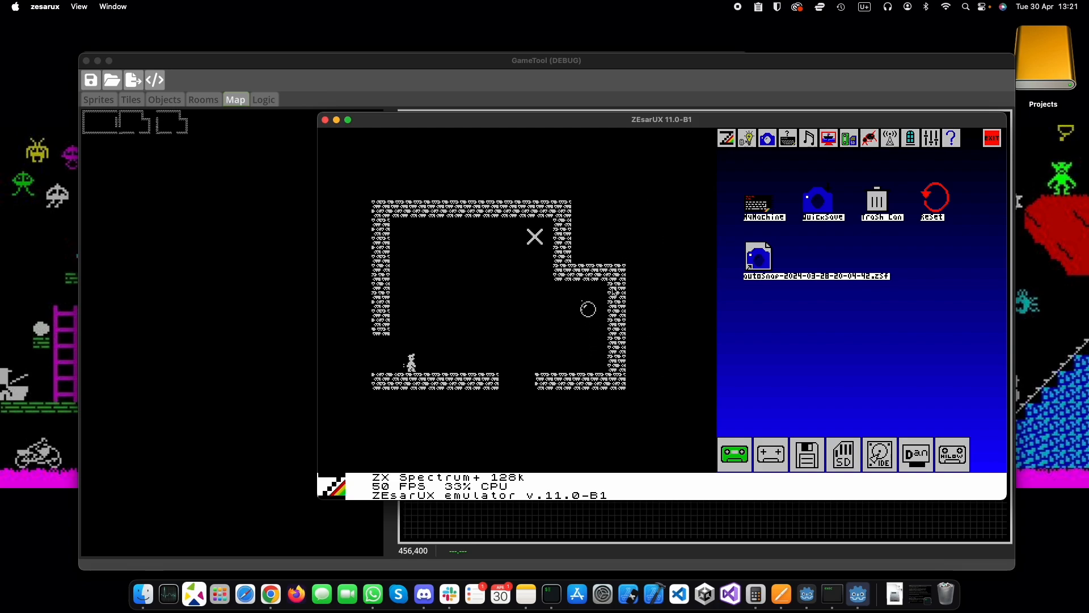